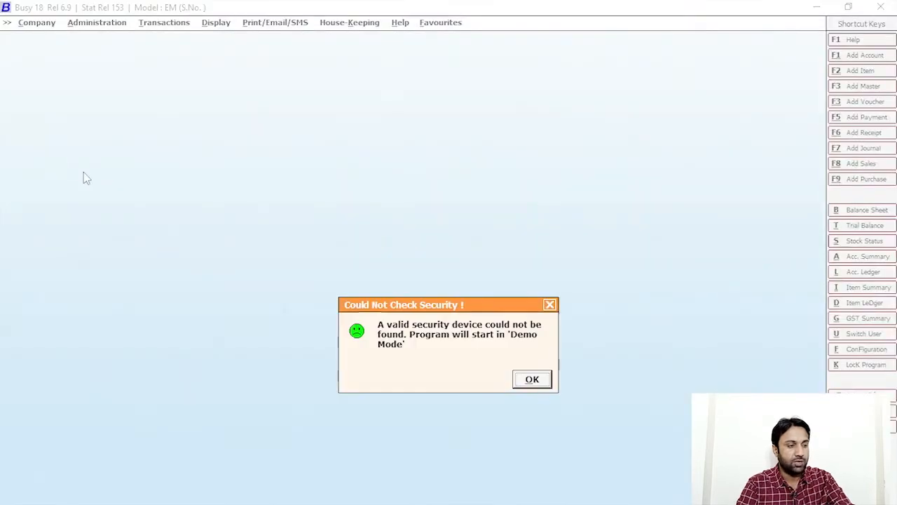
Step: Dismiss the missing security device notice so Busy starts in Demo Mode
left_click(545, 379)
Step: Open the IB-Tech-Forum company for F.Y. 2021-22 and log in with its user name and password
left_click(78, 40)
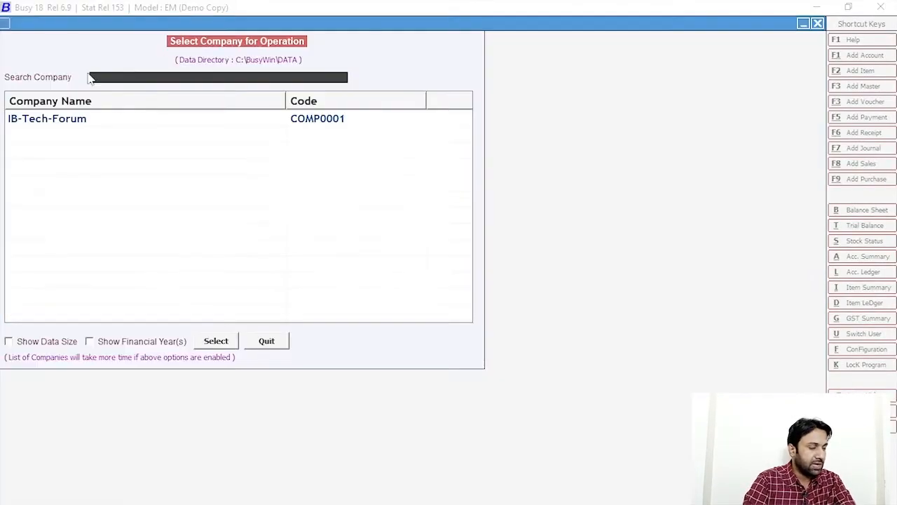
left_click(90, 119)
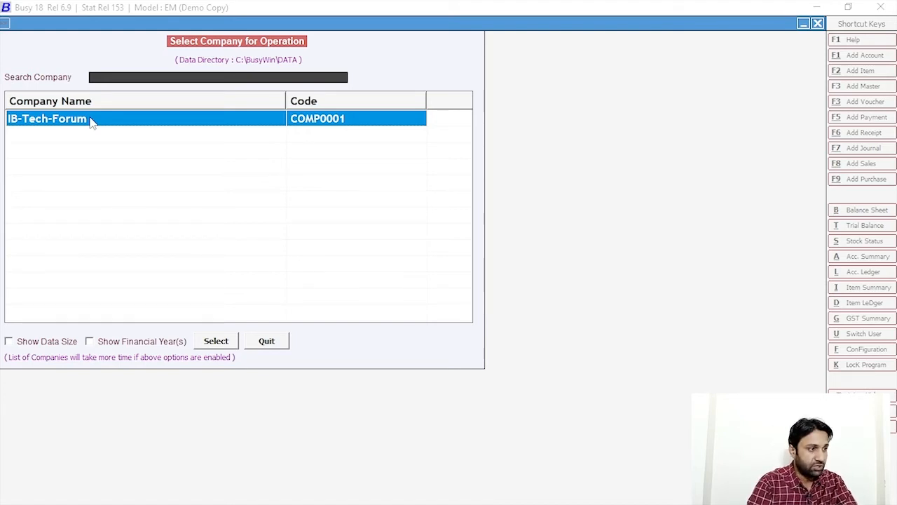
double_click(90, 120)
type("ib")
key("Return")
type("ib")
key("Return")
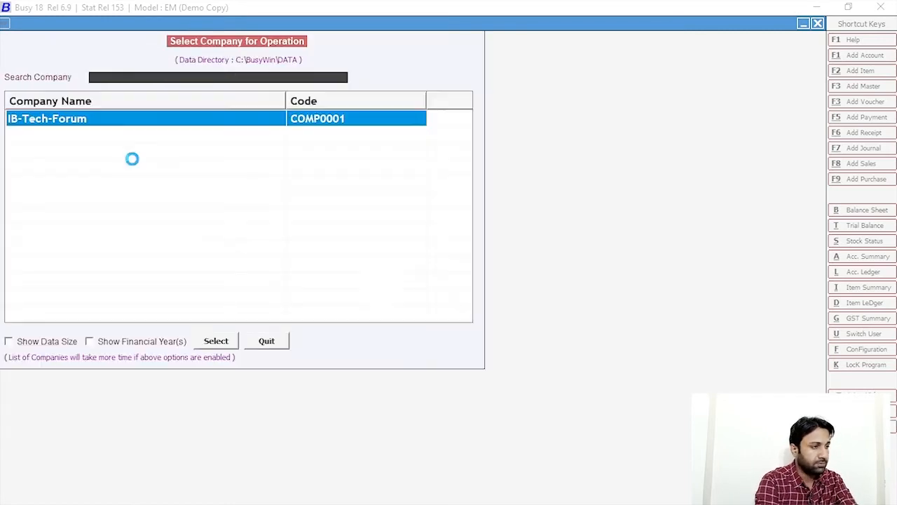
key("Escape")
key("Escape")
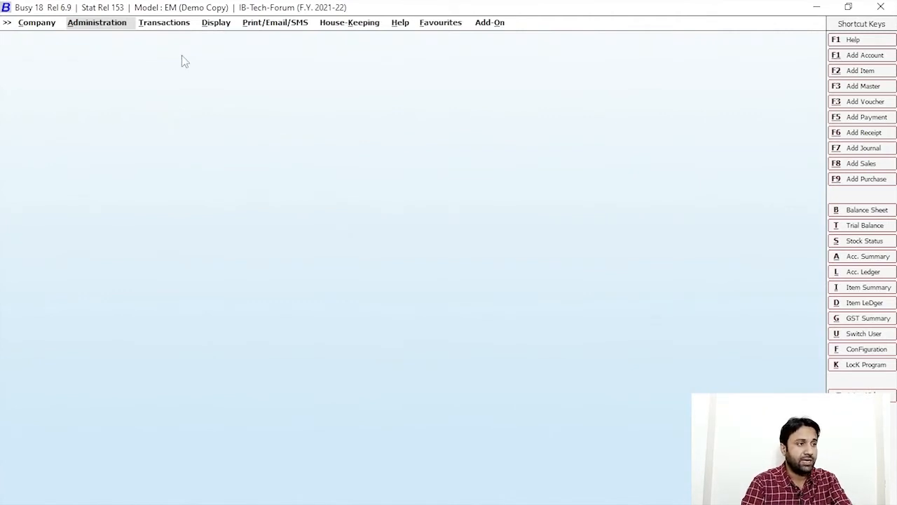
Step: Look over the Transactions menu, then start a blank Add Account Master form
left_click(164, 23)
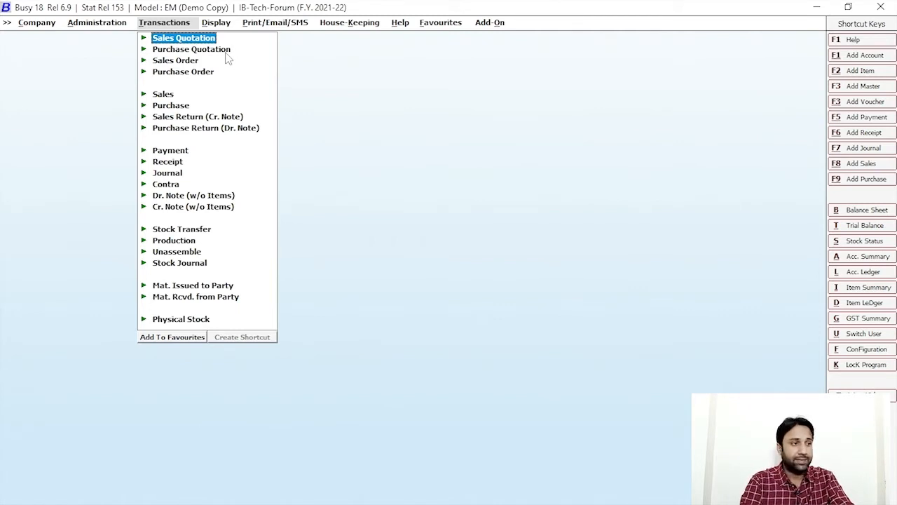
key("Escape")
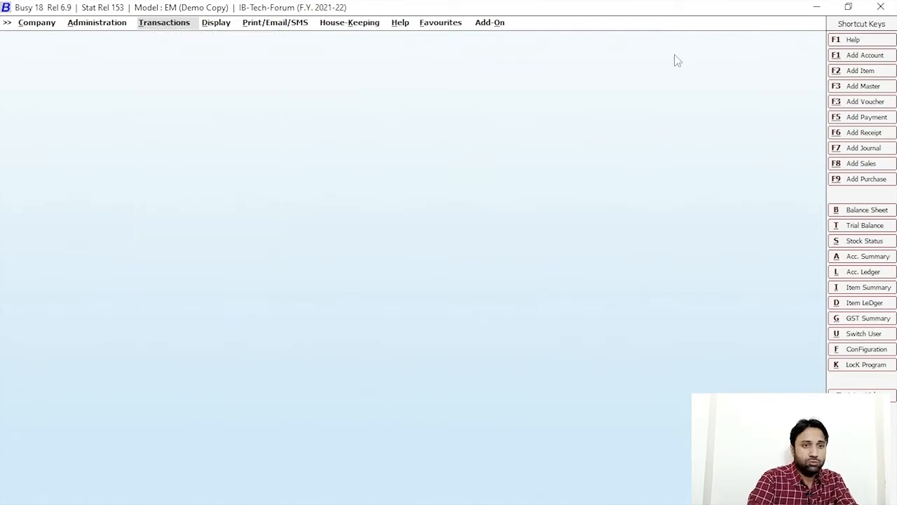
left_click(857, 56)
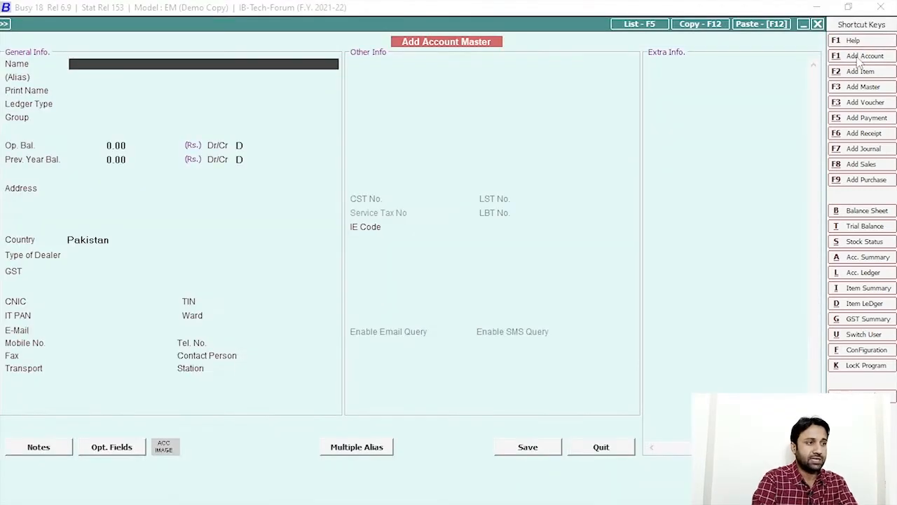
Step: Name the new account 'Printing Machine' and place it in the Fixed Assets group
type("Printing M")
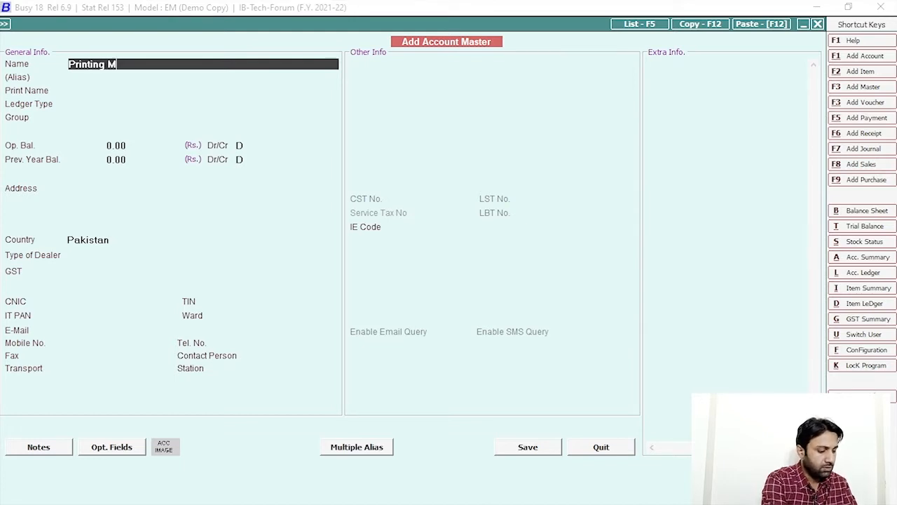
type("achine")
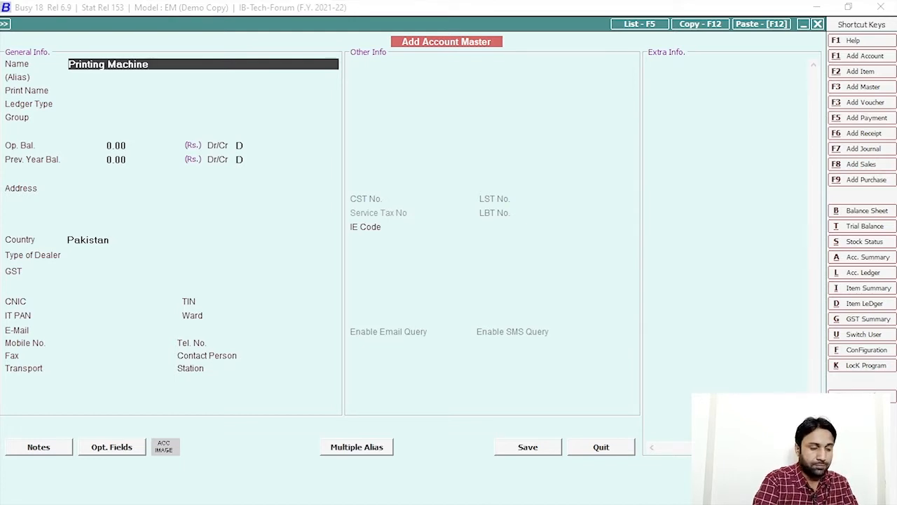
key("Return")
key("Return")
key("Return")
key("Return")
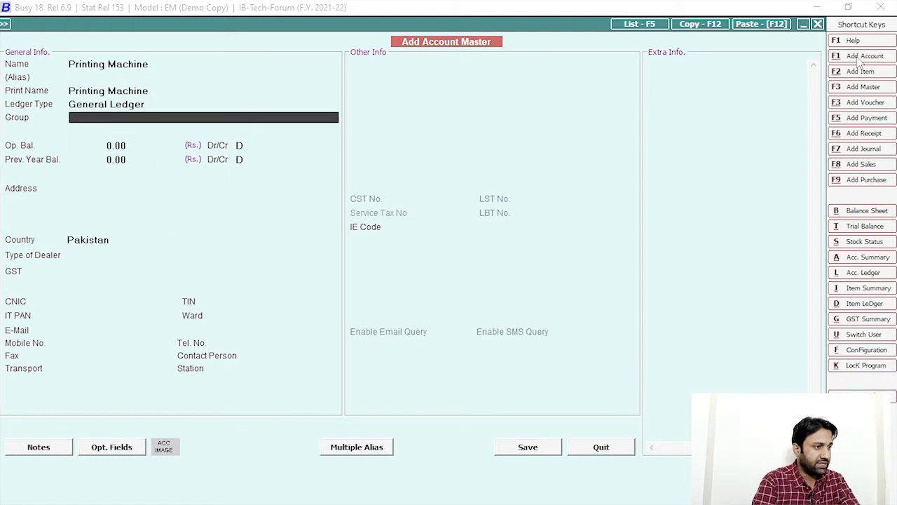
type("fix")
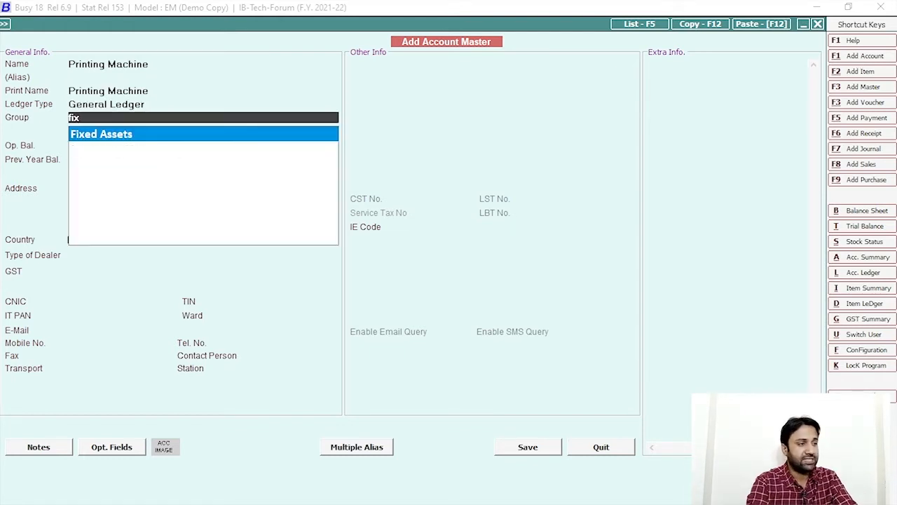
key("Return")
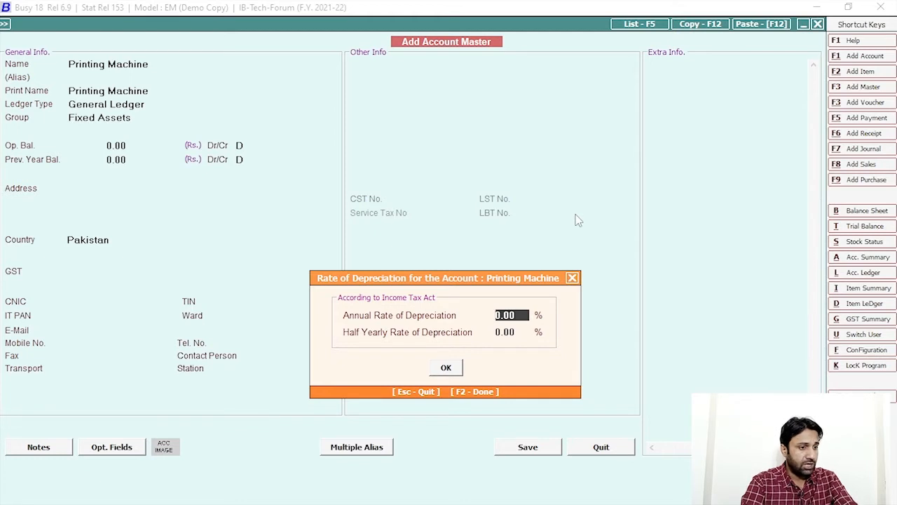
left_click_drag(519, 316, 445, 309)
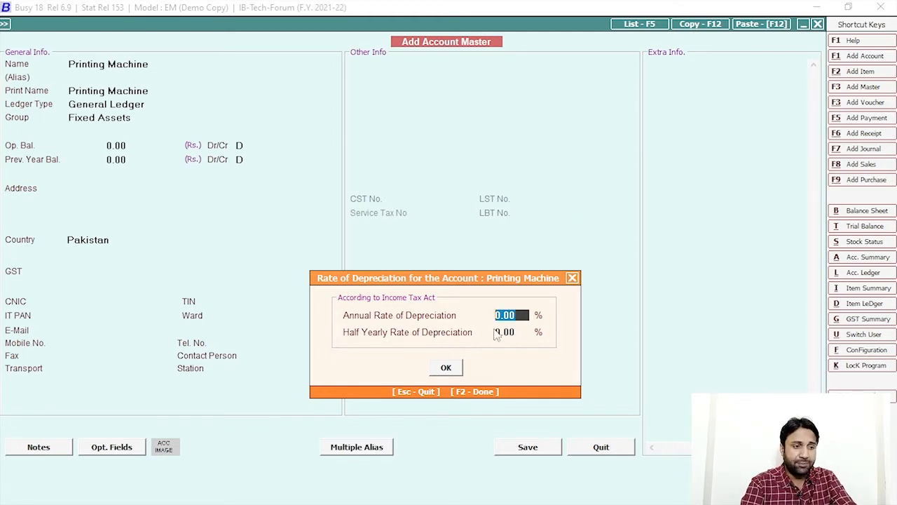
left_click(523, 331)
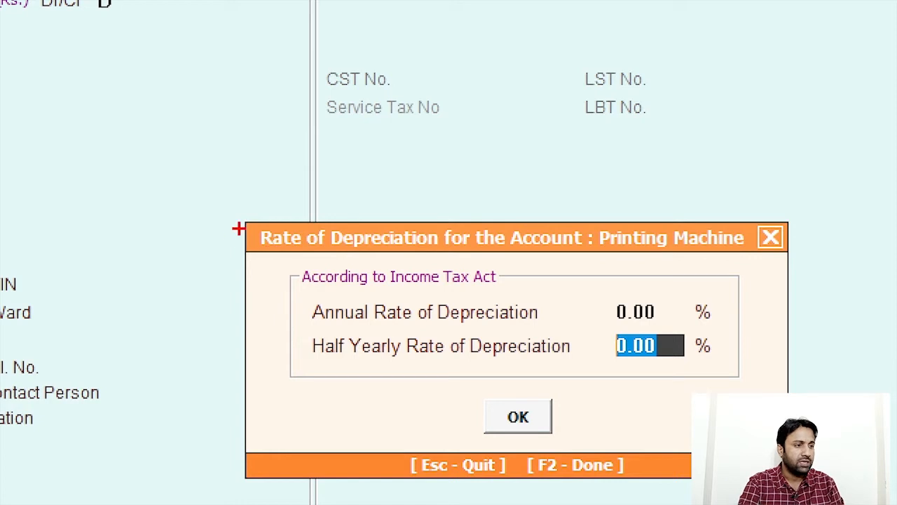
mouse_move(254, 214)
left_mouse_down()
mouse_move(547, 278)
mouse_move(806, 265)
mouse_move(788, 265)
left_mouse_up()
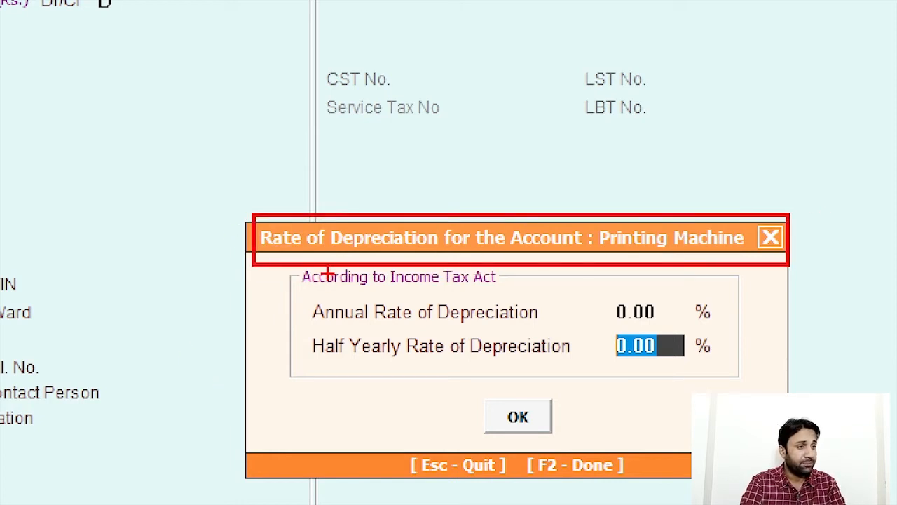
mouse_move(263, 255)
left_mouse_down()
mouse_move(536, 277)
mouse_move(584, 292)
left_mouse_up()
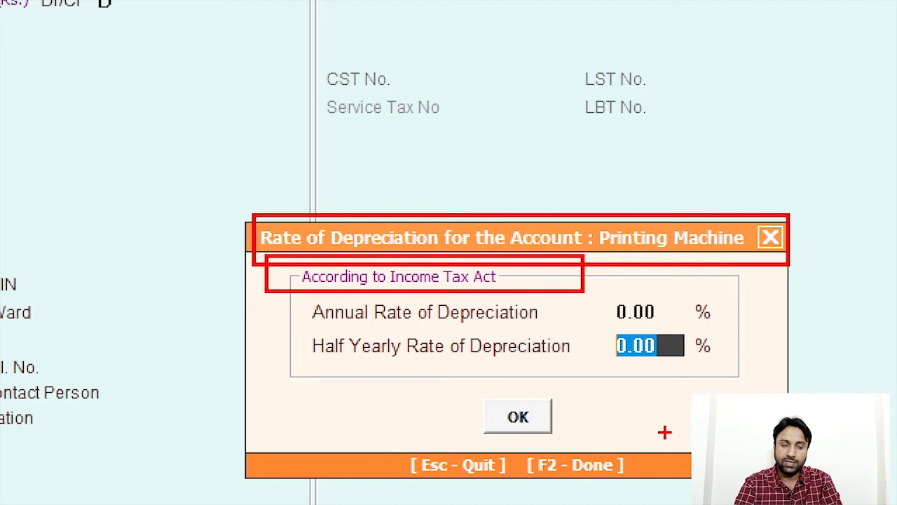
key("Up")
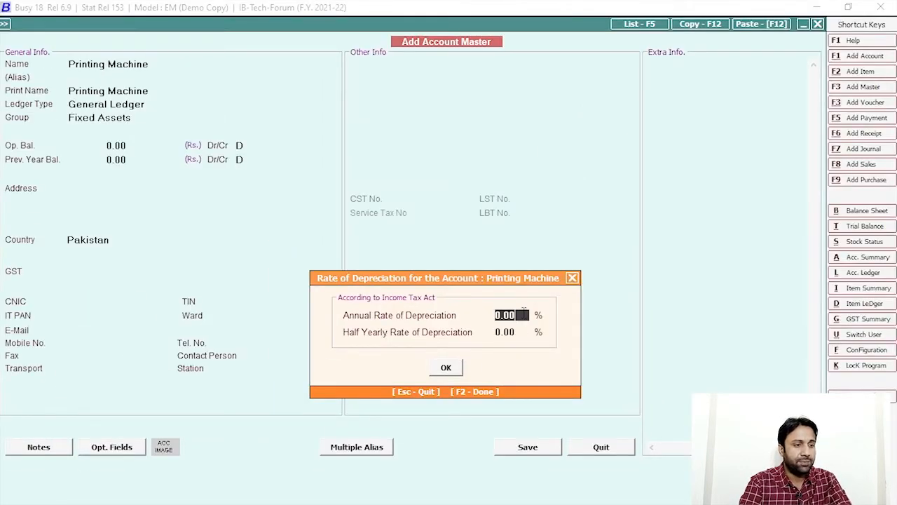
Step: Give Printing Machine a 20% annual depreciation rate (10% half-yearly) and quit the form
type("20")
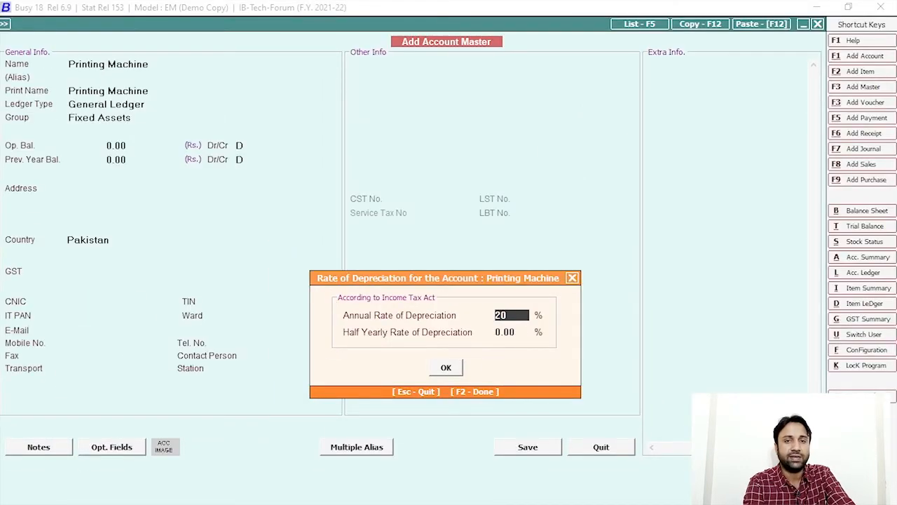
key("Return")
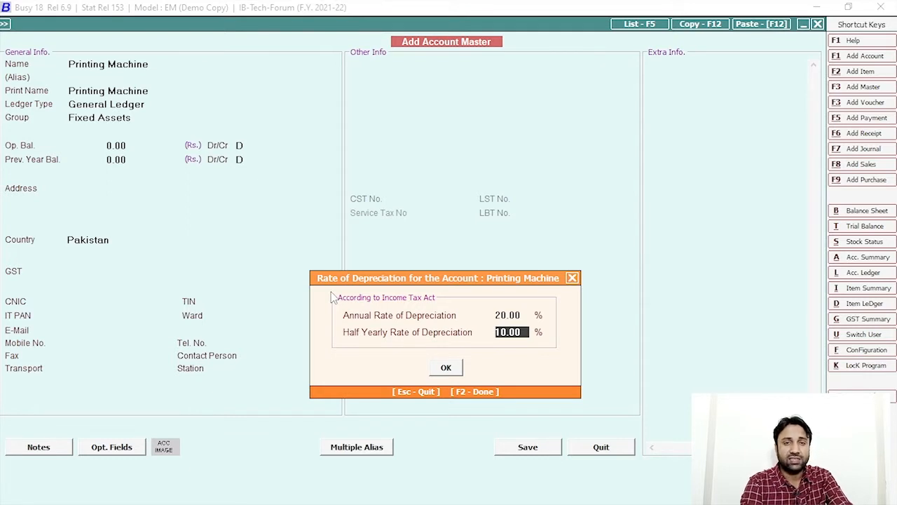
left_click(526, 317)
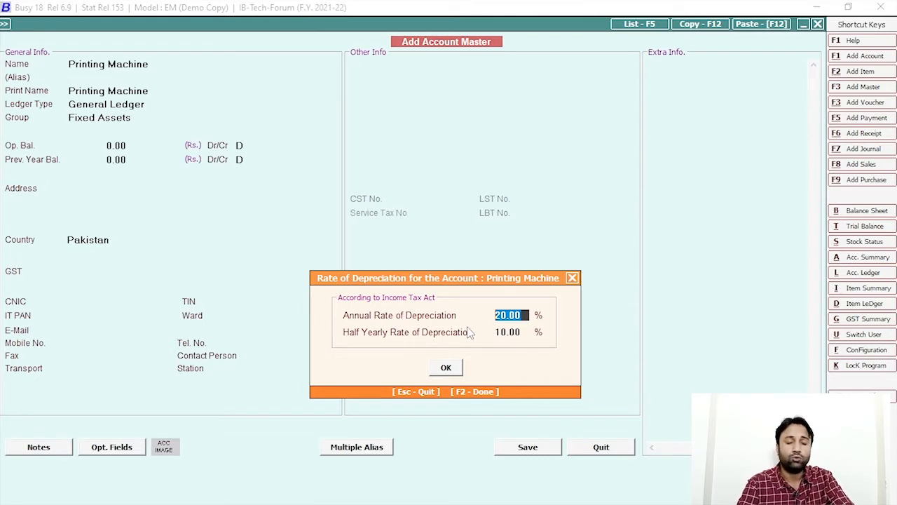
left_click(510, 315)
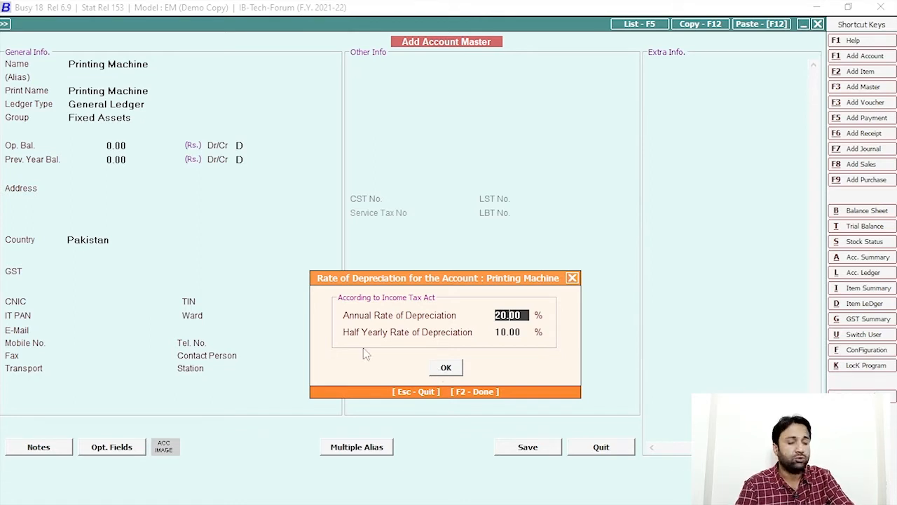
key("Escape")
key("Escape")
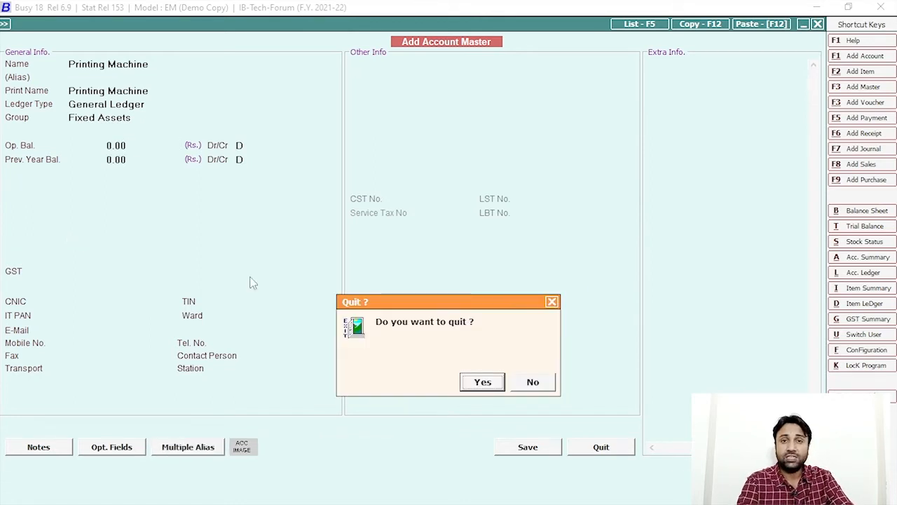
Step: Leave the account form, keep the company open, and reach Administration's Features / Options
key("Return")
key("Escape")
key("Escape")
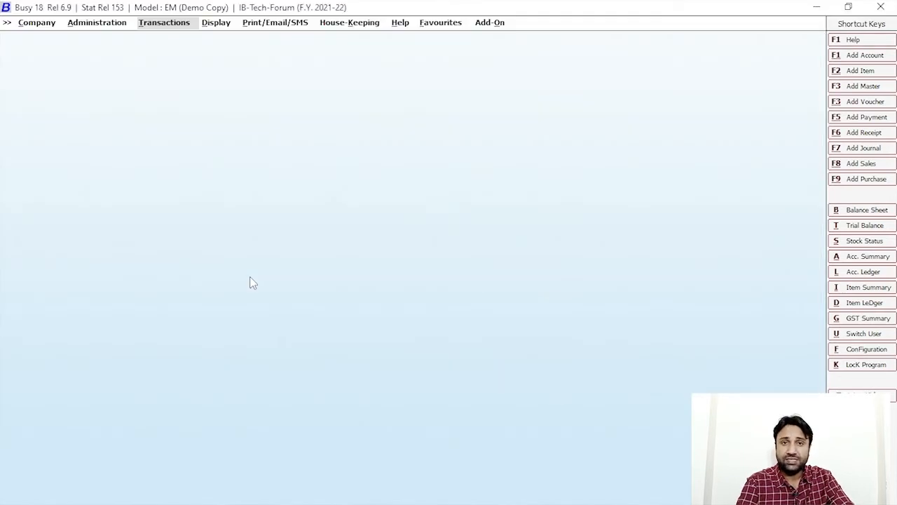
left_click(102, 23)
left_click(105, 39)
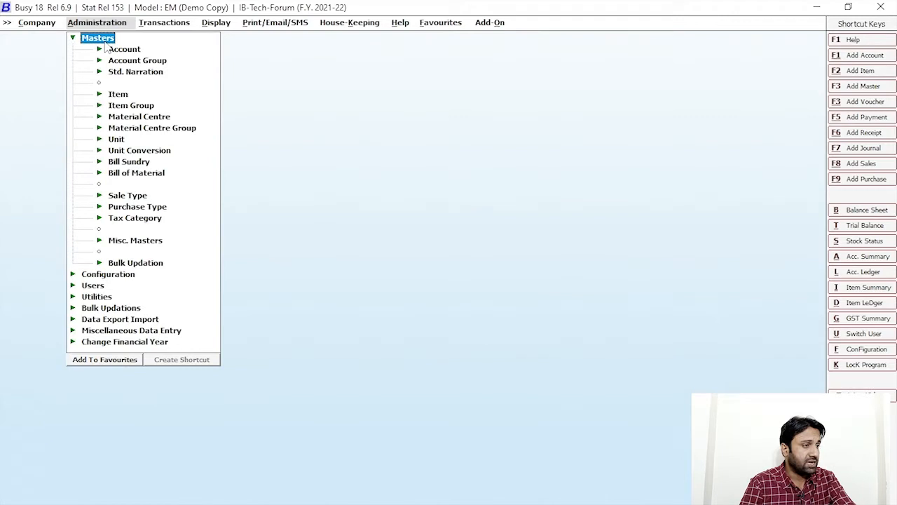
left_click(102, 40)
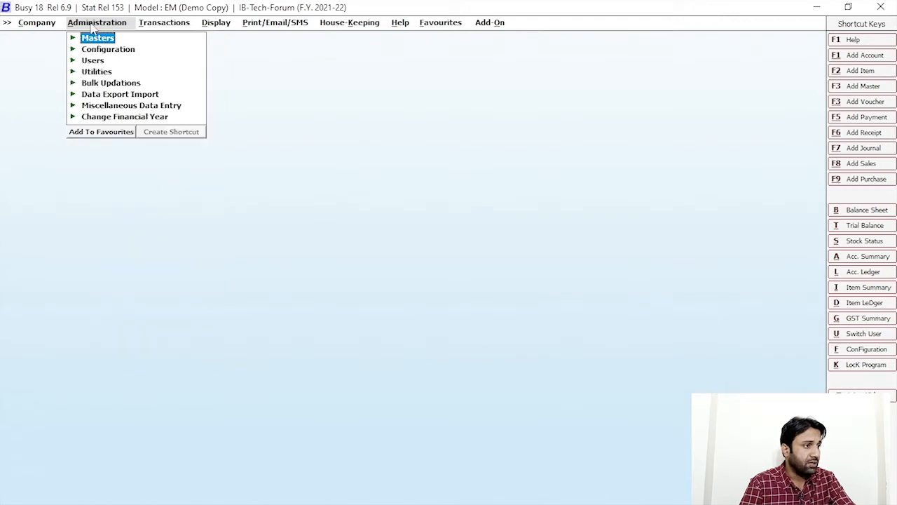
left_click(94, 23)
left_click(111, 25)
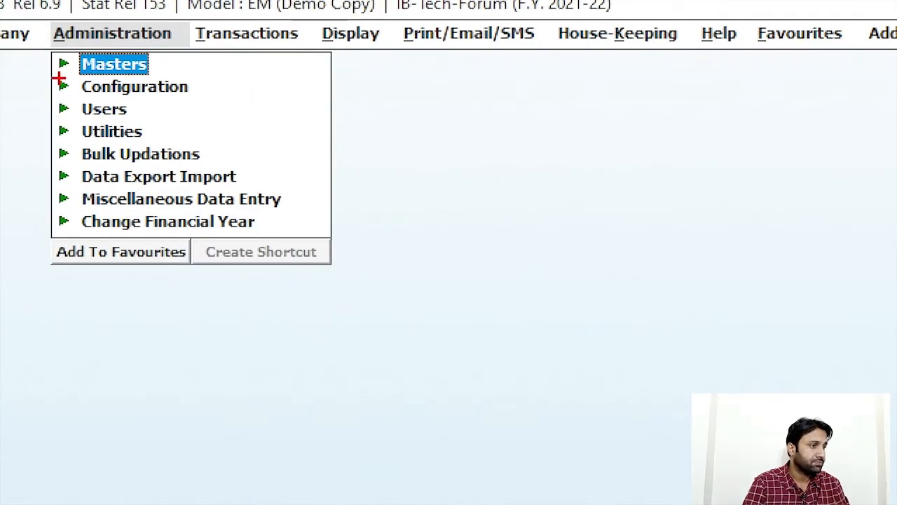
left_click_drag(58, 79, 208, 105)
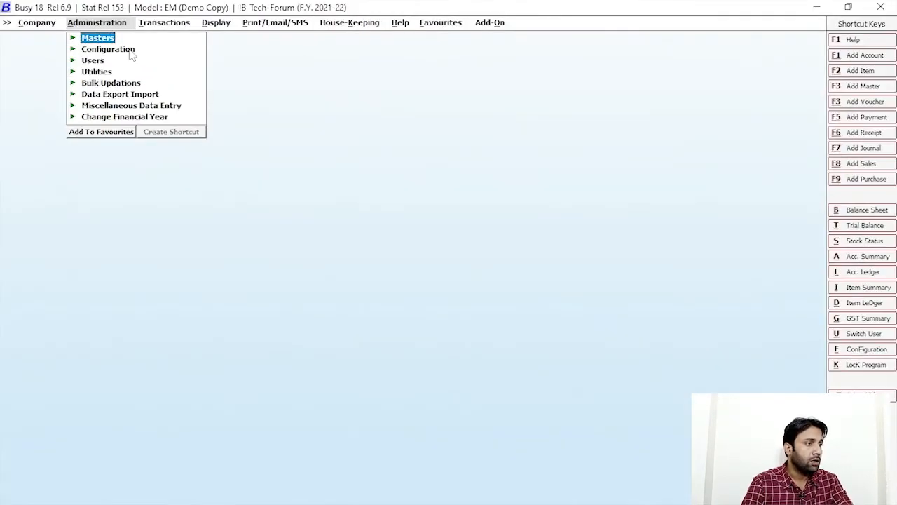
left_click(131, 50)
left_click(147, 47)
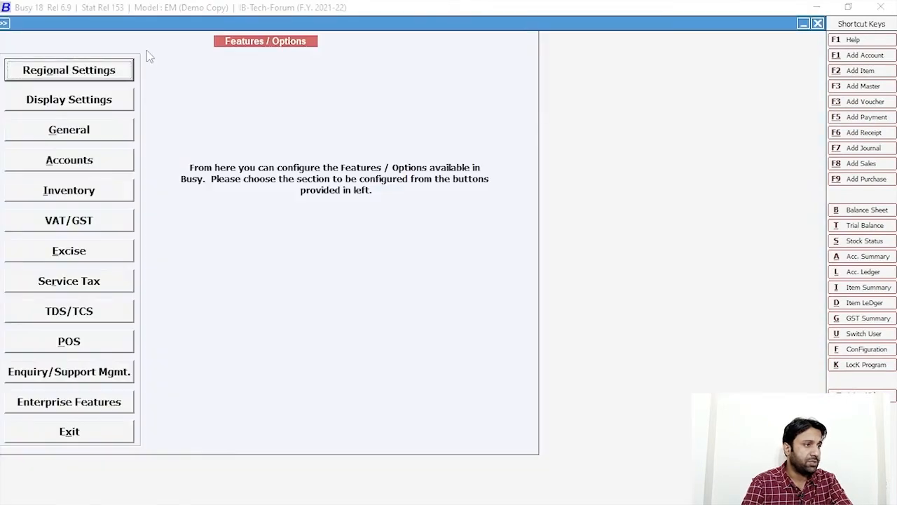
Step: Enable Company's Act Depreciation in the Accounts features and save the settings
left_click(62, 171)
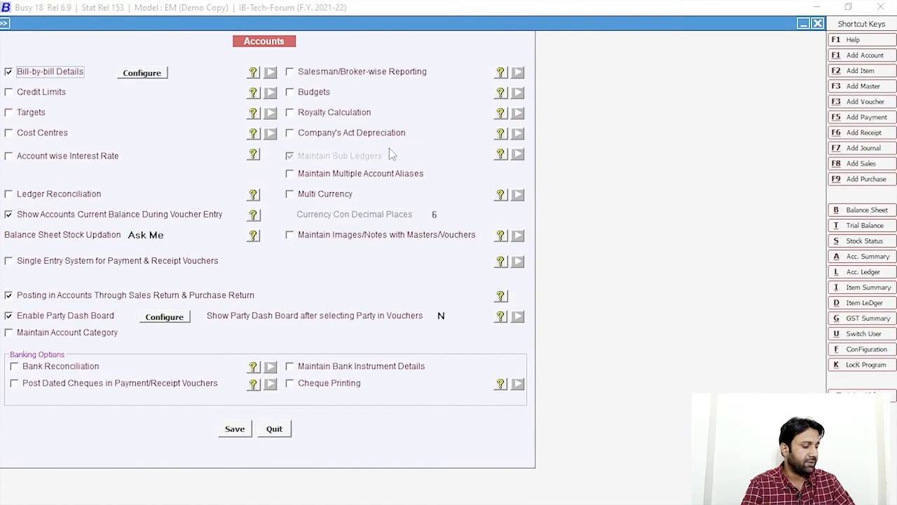
left_click_drag(279, 121, 405, 138)
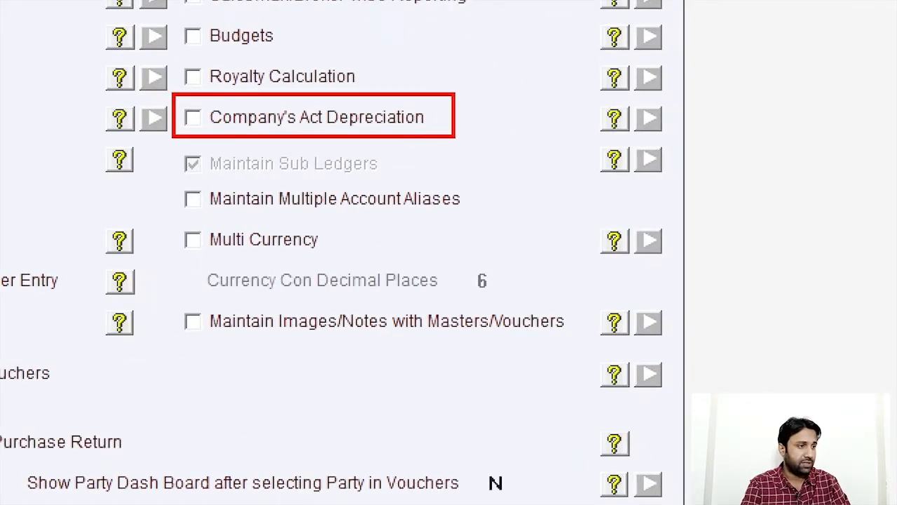
left_click(192, 117)
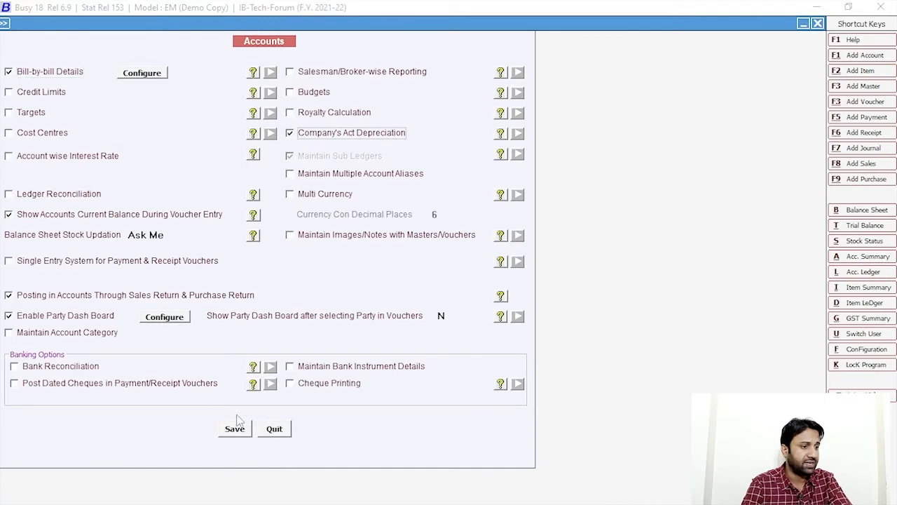
left_click(235, 426)
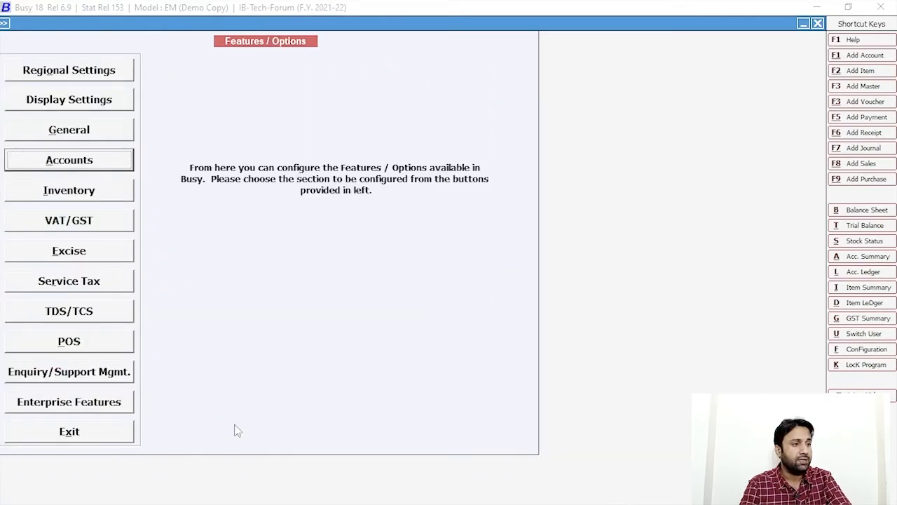
Step: Add a new account 'Printing' as a General Ledger under Fixed Assets
key("F1")
type("Printing")
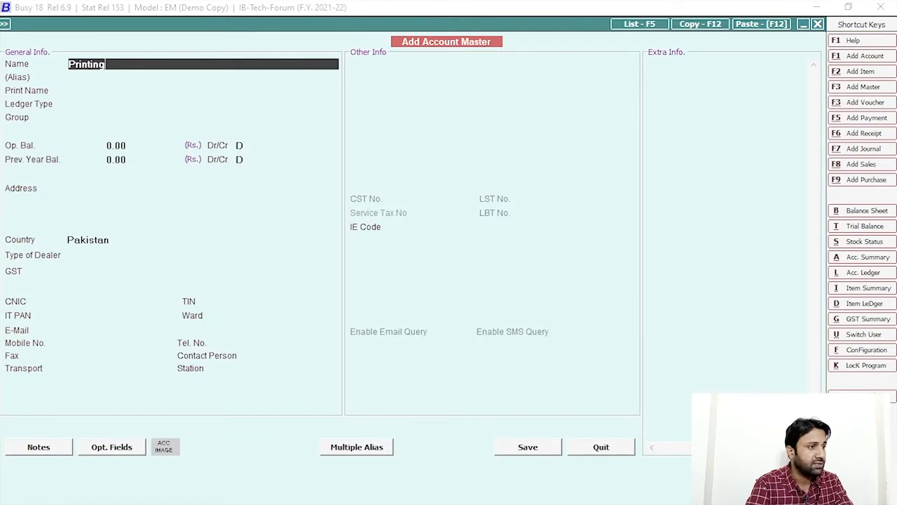
key("Return")
key("Return")
key("Return")
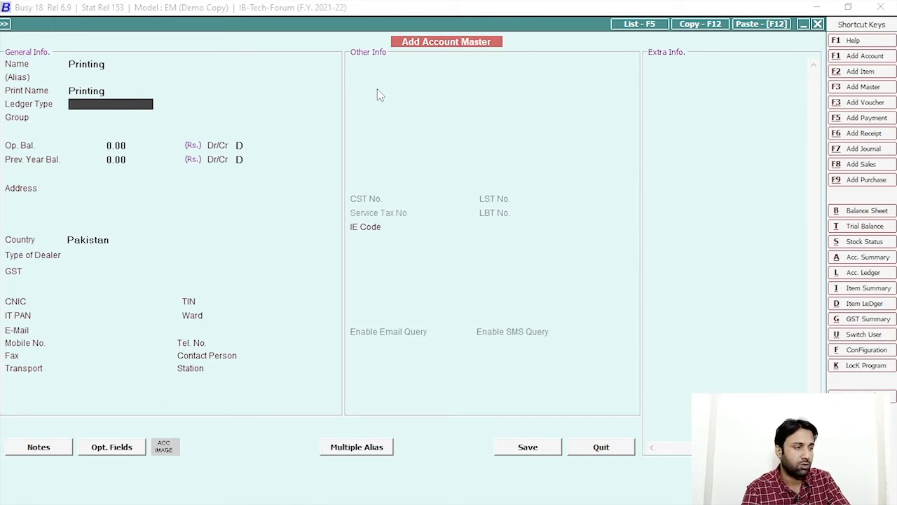
type("ge")
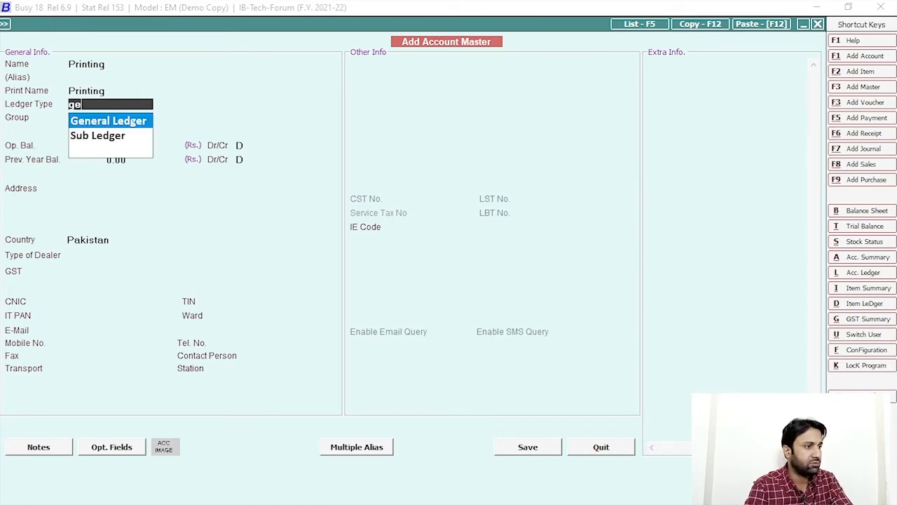
key("Return")
type("fix")
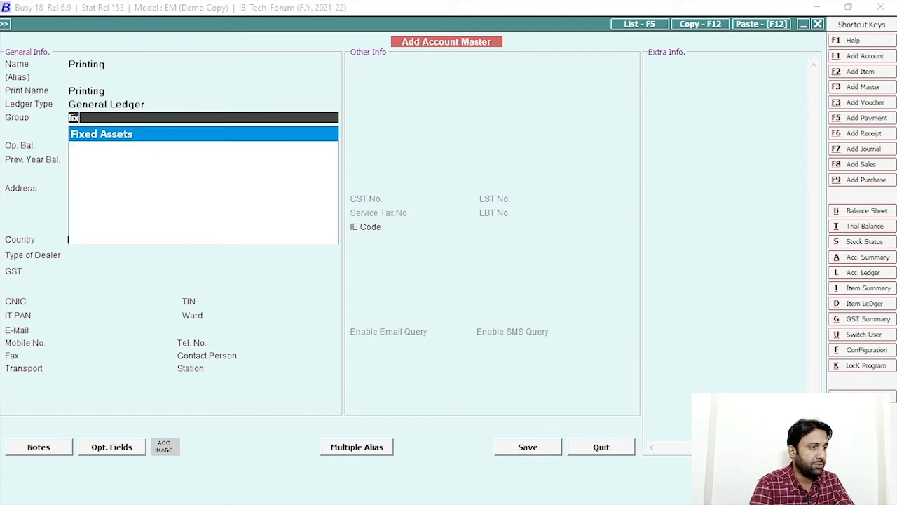
key("Return")
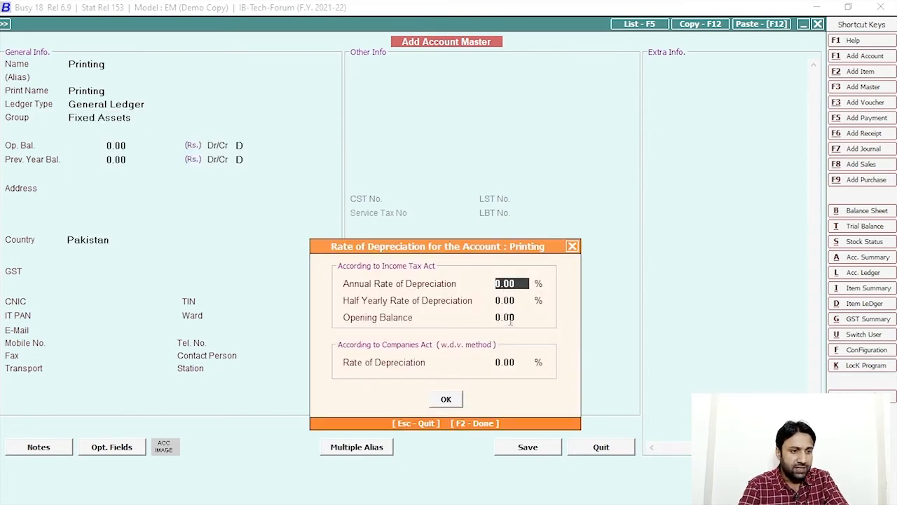
Step: Set Printing's depreciation to 20% annual (10% half-yearly) with a 1,00,000 opening balance
left_click(500, 319)
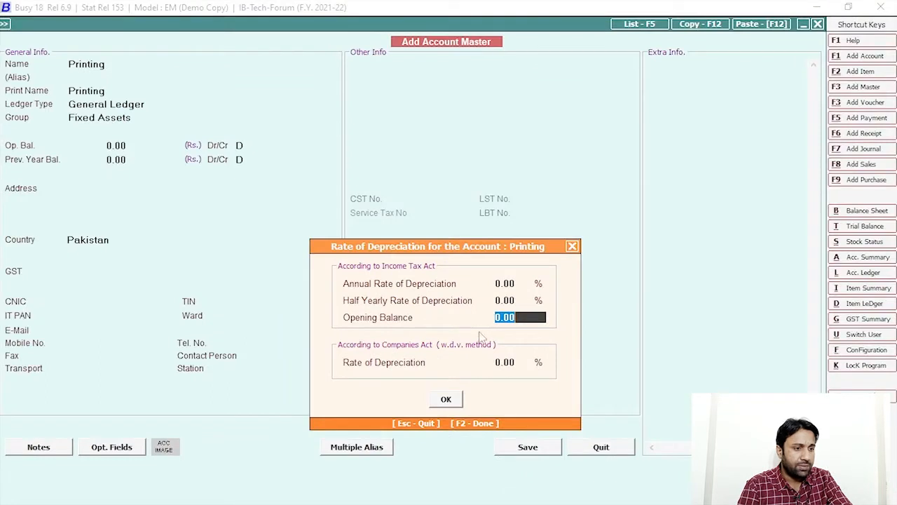
left_click(518, 285)
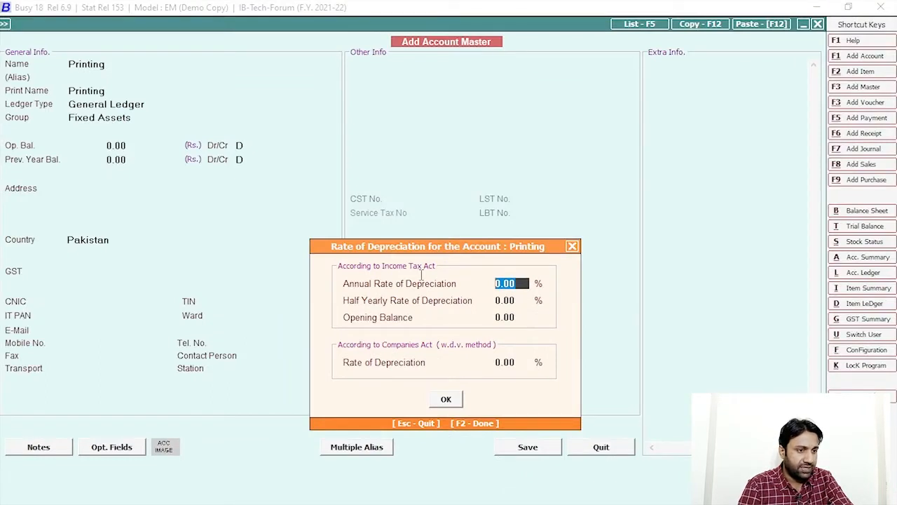
type("20")
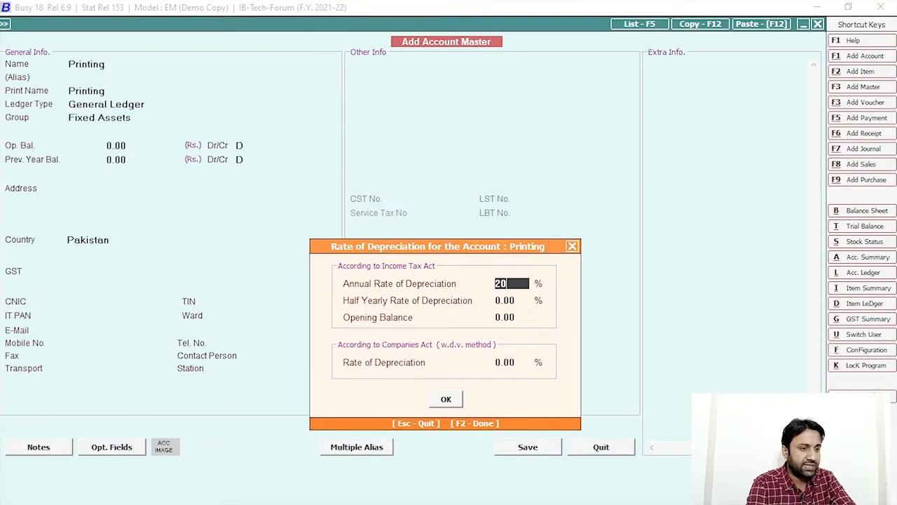
key("Return")
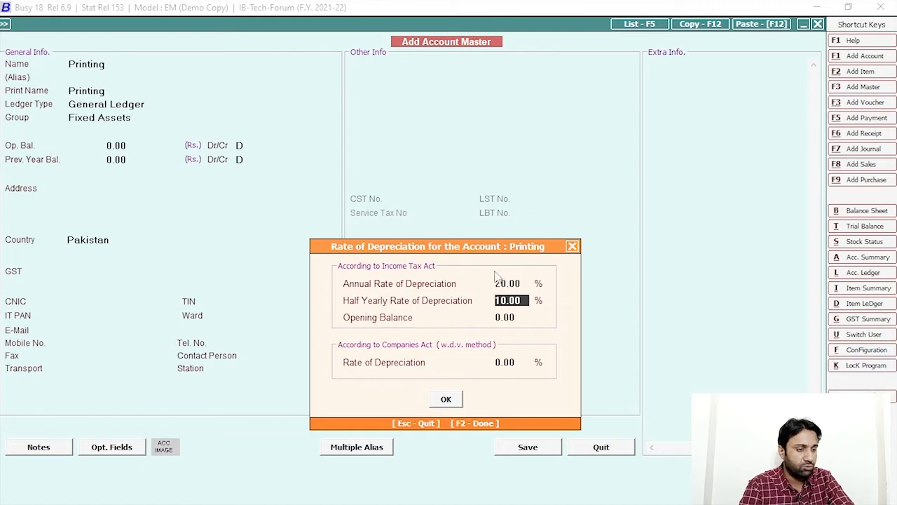
key("Return")
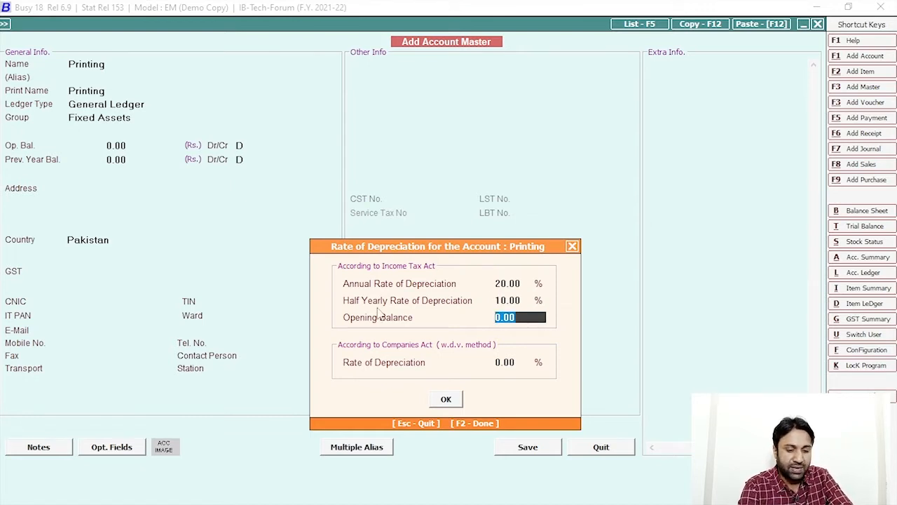
type("30000")
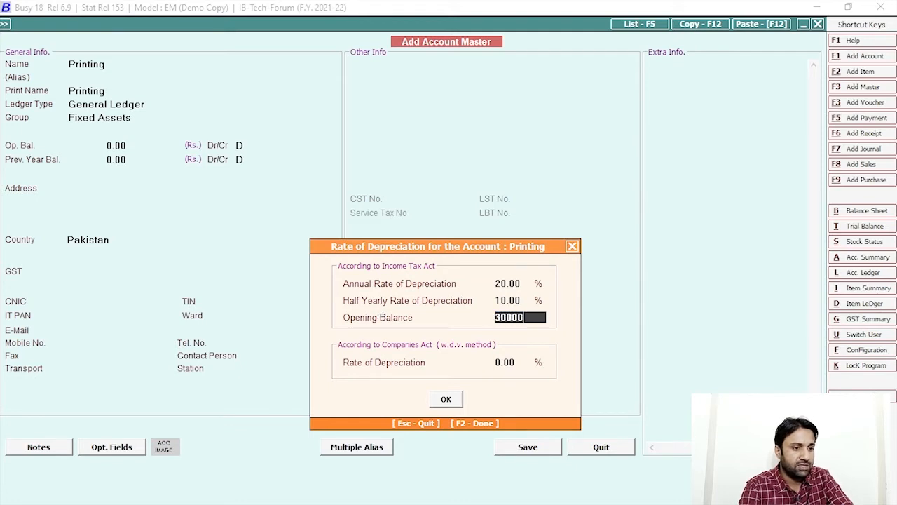
key("BackSpace")
key("BackSpace")
key("BackSpace")
key("BackSpace")
key("BackSpace")
type("1,00,000")
key("Return")
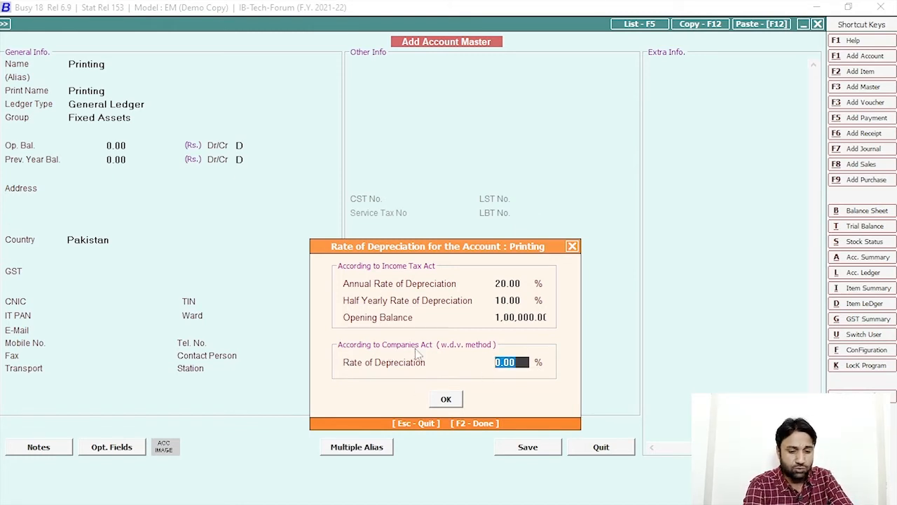
key("Return")
key("Return")
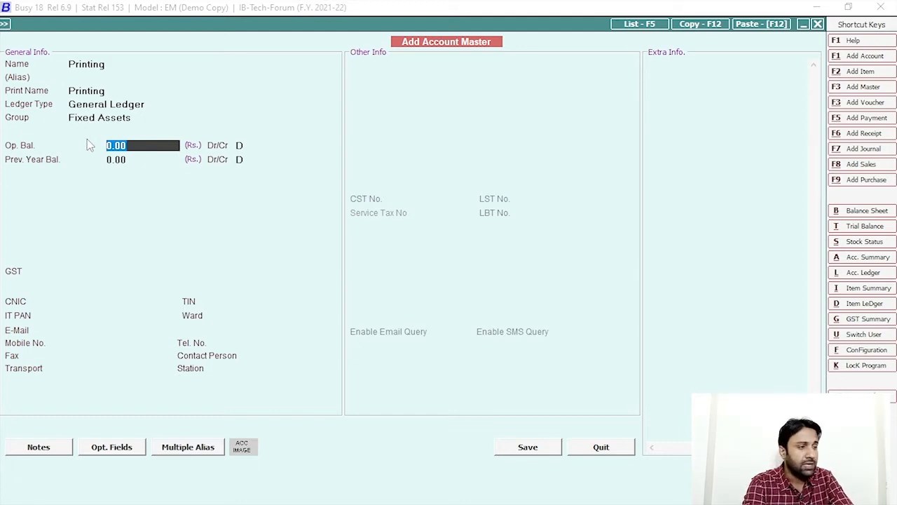
Step: Enter a 50,000 debit opening balance and save the Printing account
type("50000")
key("Return")
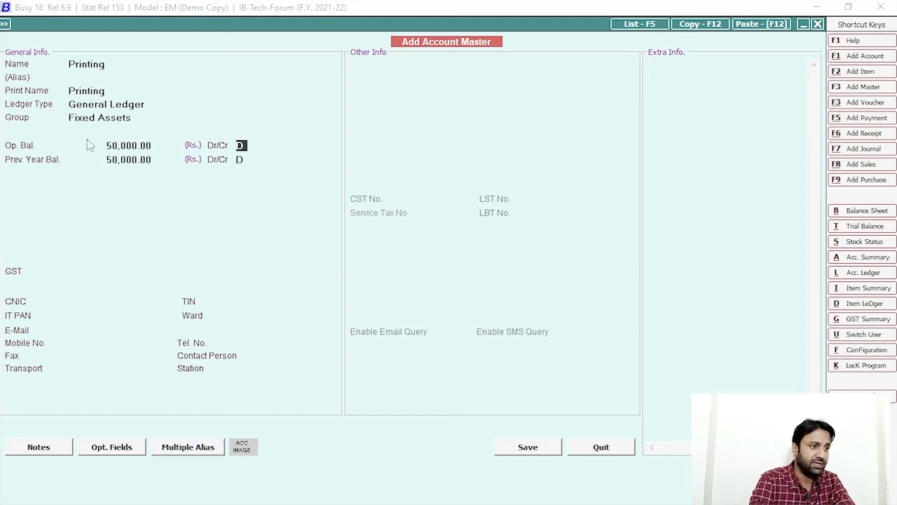
left_click(541, 450)
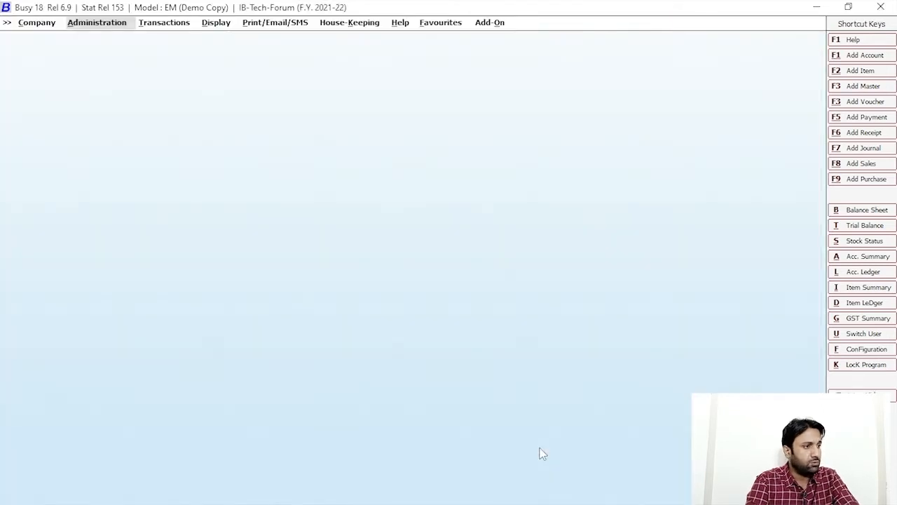
Step: Start a new journal voucher in the Main series with the default date
left_click(154, 23)
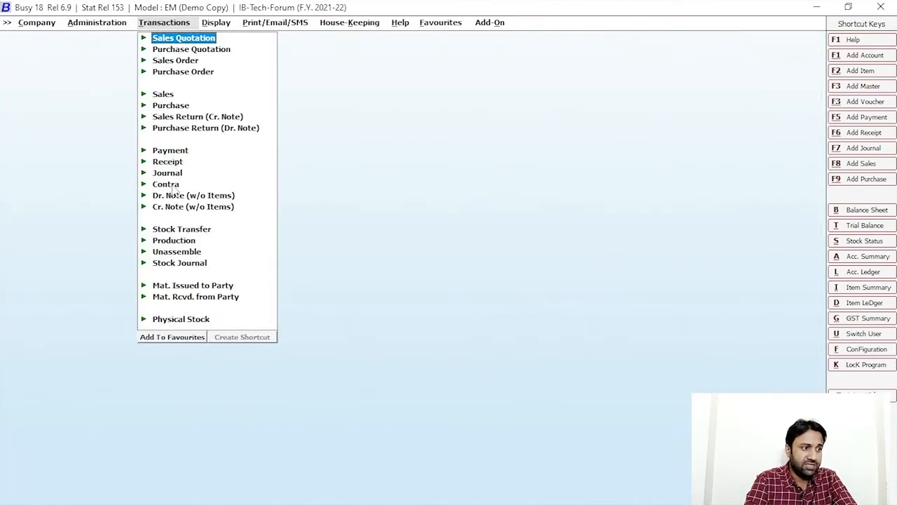
left_click(168, 174)
left_click(194, 183)
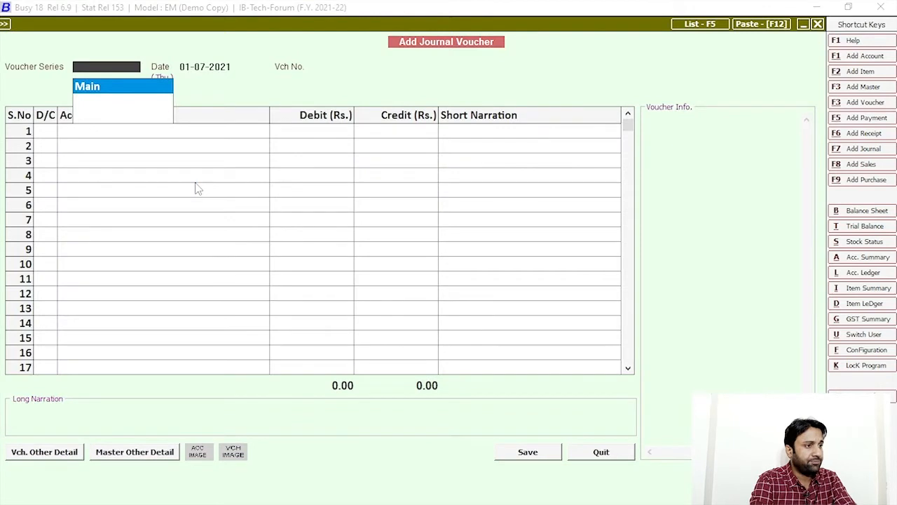
key("Return")
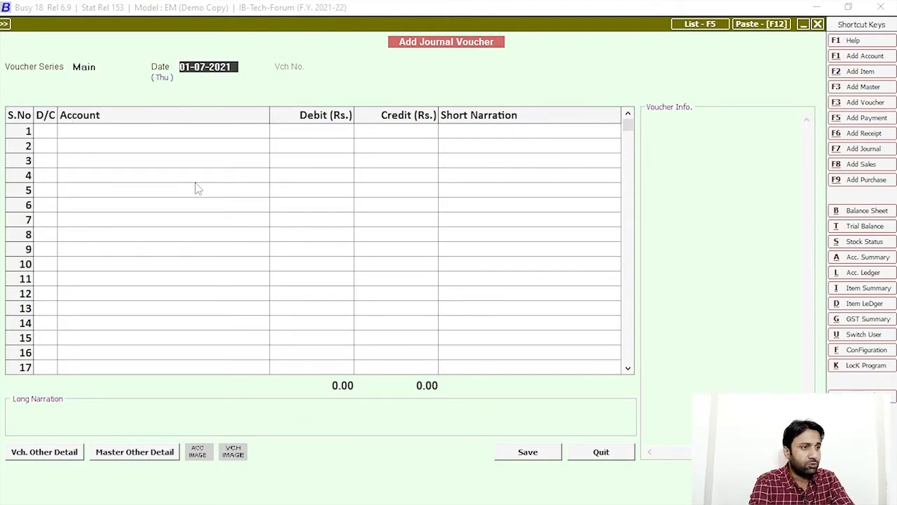
key("Return")
key("Return")
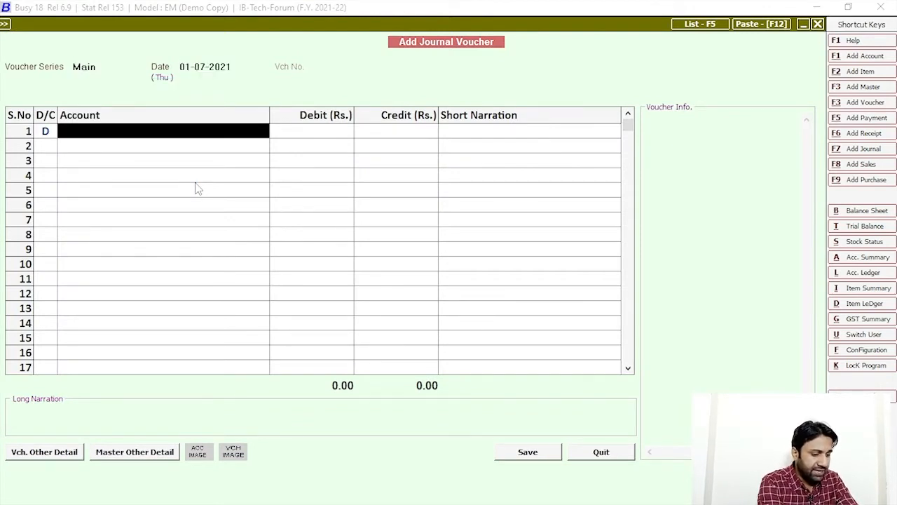
Step: Debit Printing 20,000 against Cash and save the voucher despite the negative cash warning
type("o")
key("BackSpace")
type("printing")
key("Return")
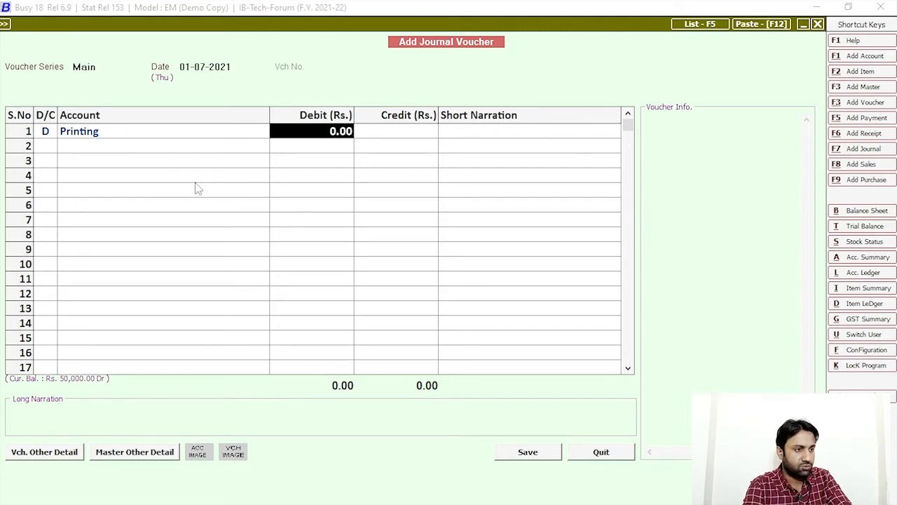
type("20000")
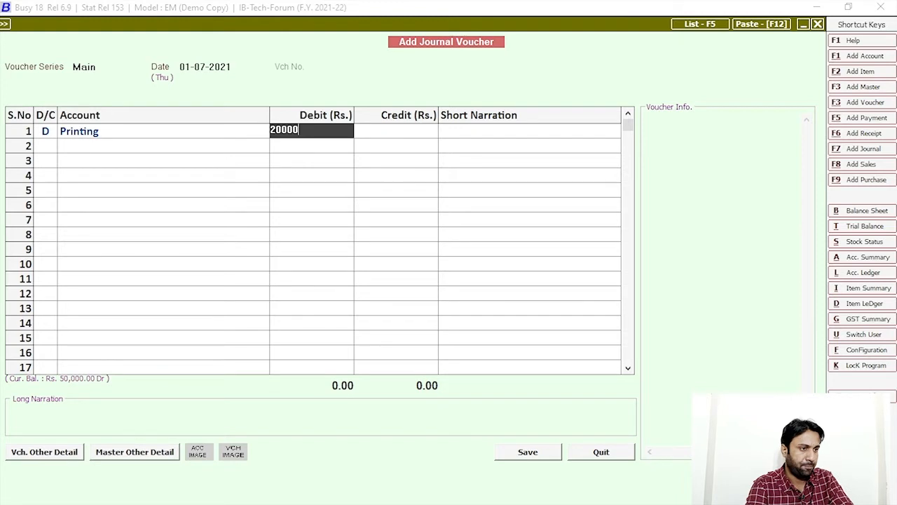
key("Return")
key("Return")
key("Return")
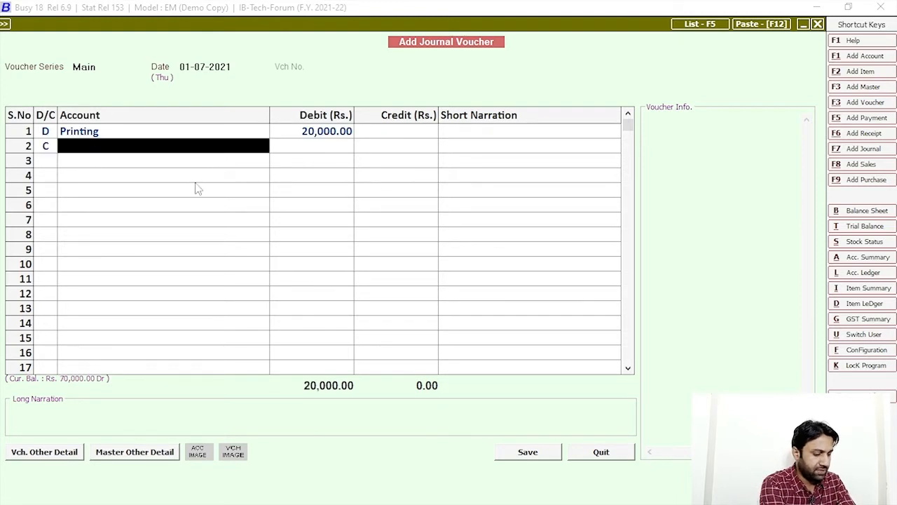
type("cas")
key("Return")
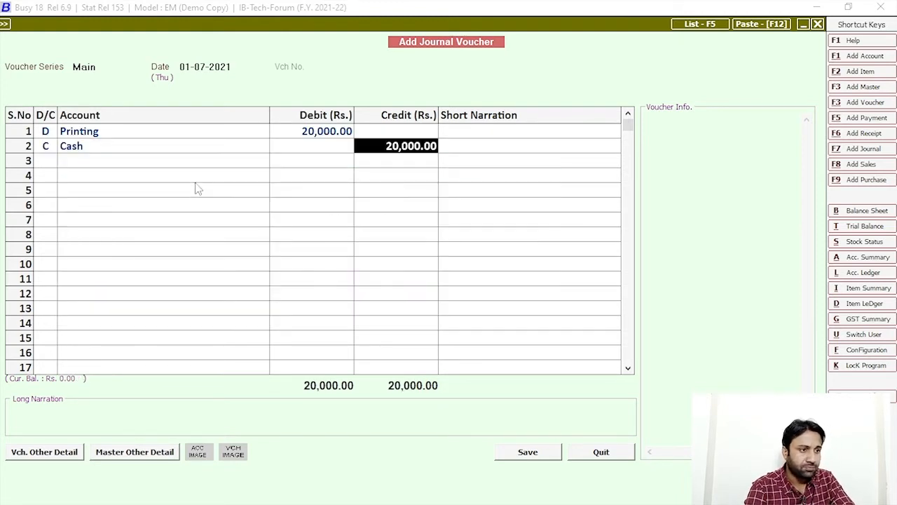
left_click(520, 455)
left_click(483, 382)
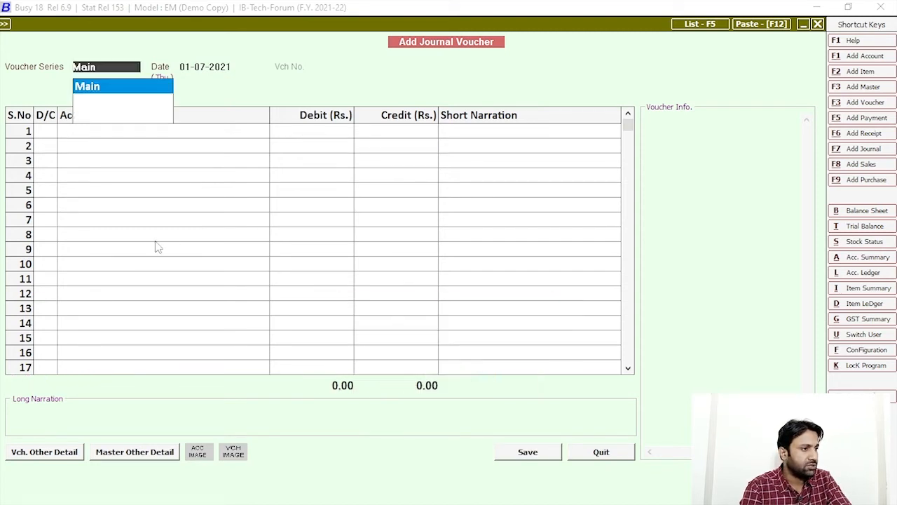
Step: Begin a second voucher dated 02-07-2021 for Office Equipments, then quit it unsaved
key("Return")
type("02")
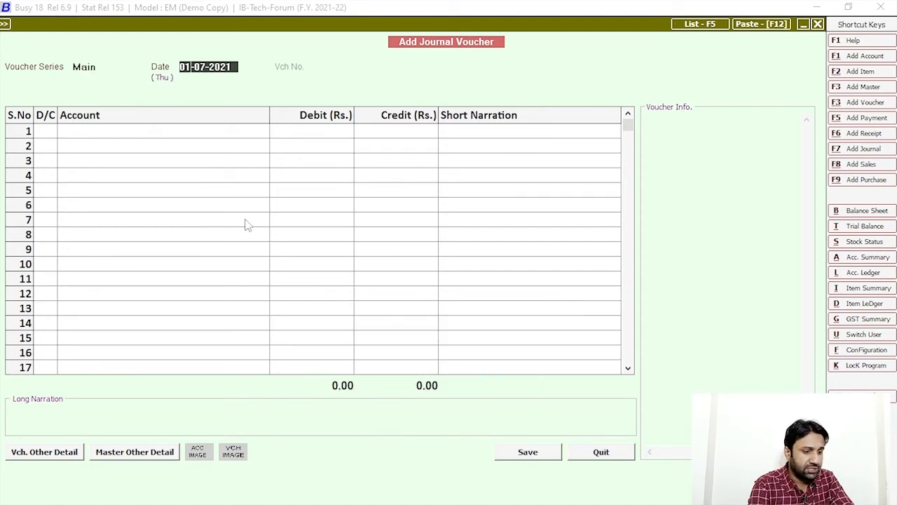
key("Return")
key("Return")
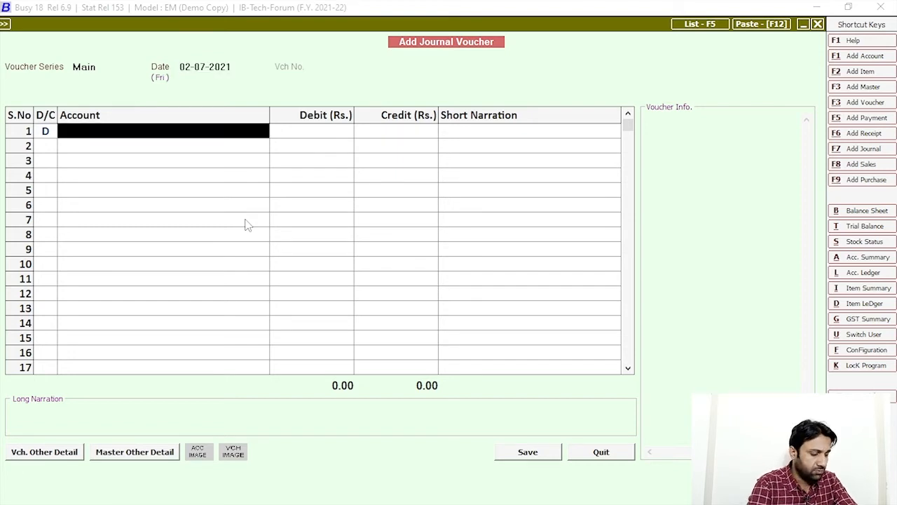
type("prin")
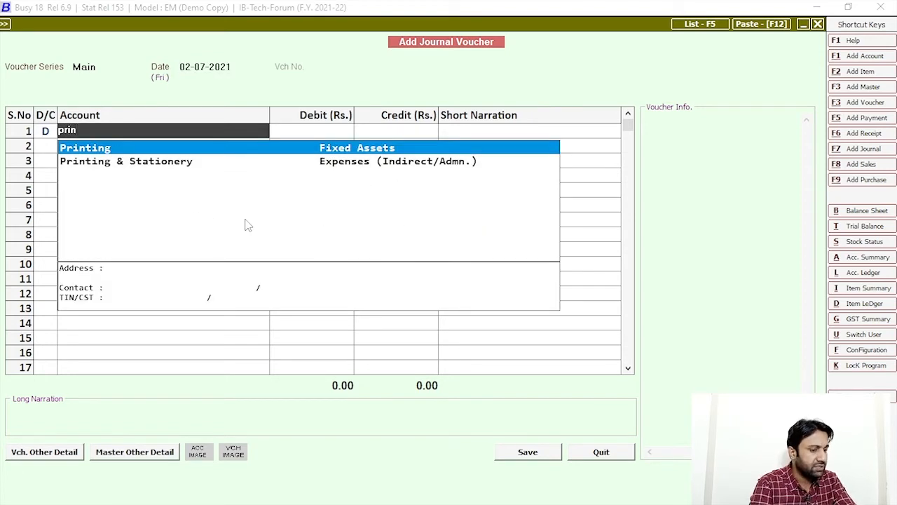
key("BackSpace")
key("BackSpace")
key("BackSpace")
type("of")
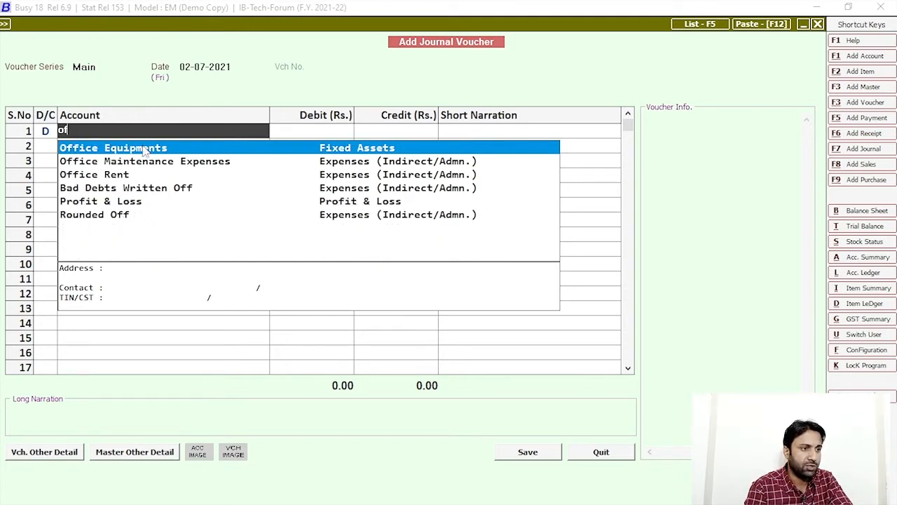
key("Escape")
key("Escape")
key("Right")
key("Return")
key("Escape")
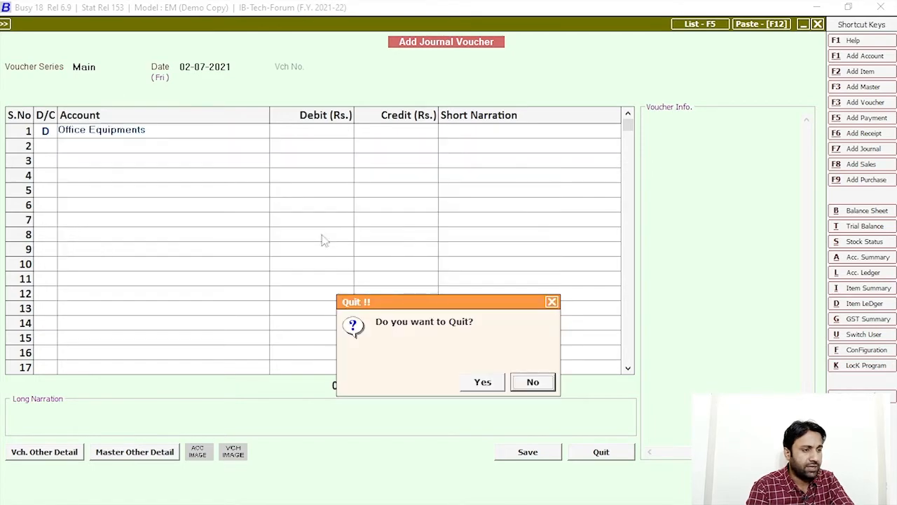
left_click(483, 382)
left_click(114, 26)
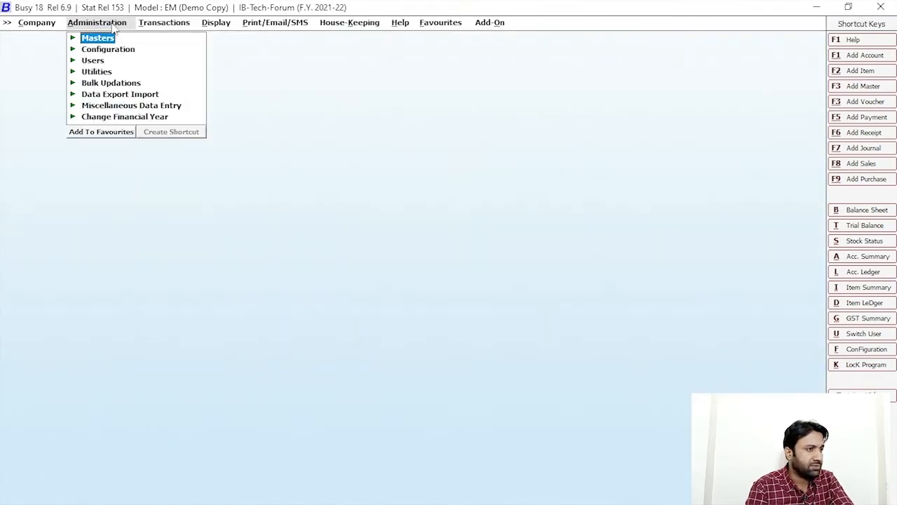
Step: Open the Office Equipments account for modification and bring up its depreciation rates
left_click(98, 41)
left_click(125, 48)
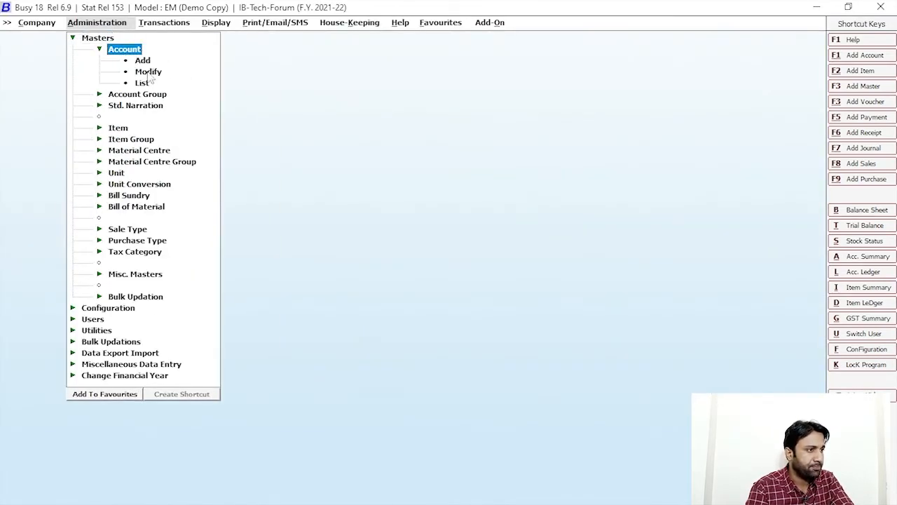
left_click(148, 70)
type("offic")
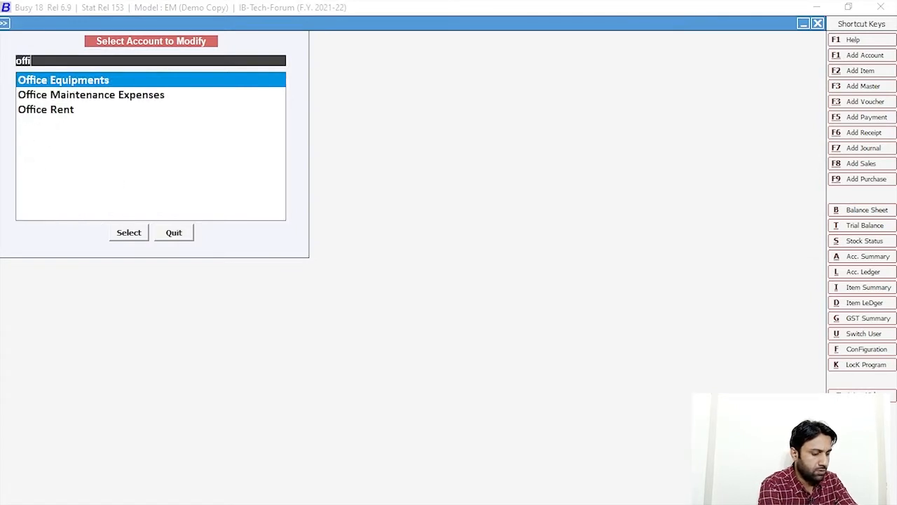
key("Return")
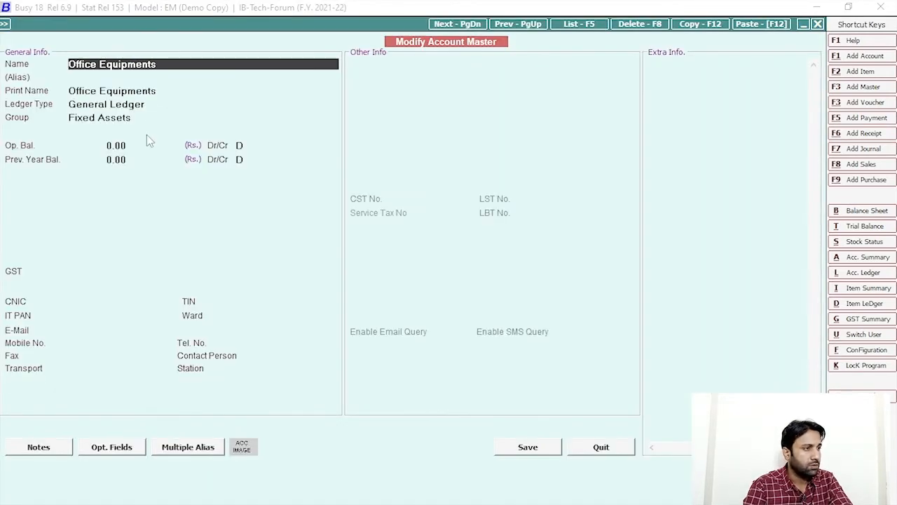
left_click(157, 117)
key("Return")
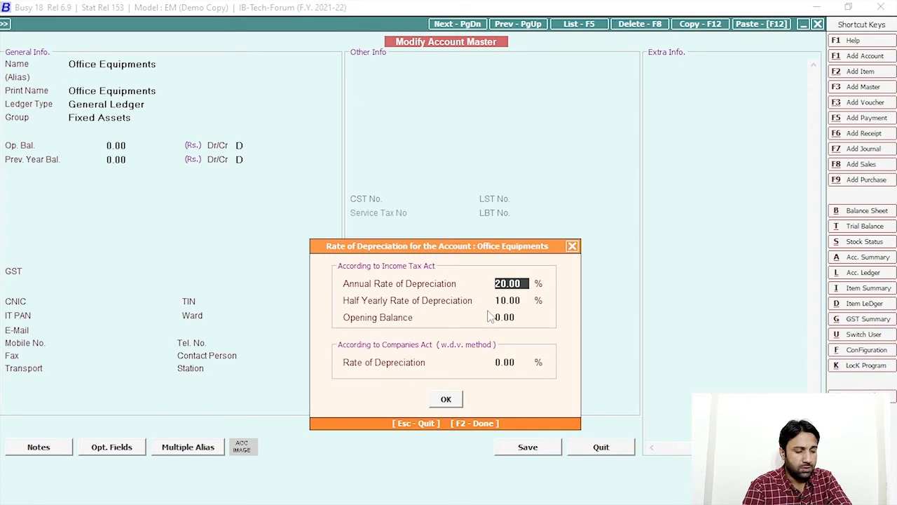
Step: Set a 25% Companies Act depreciation rate with a 1,00,000 depreciation opening balance
left_click(516, 365)
type("25")
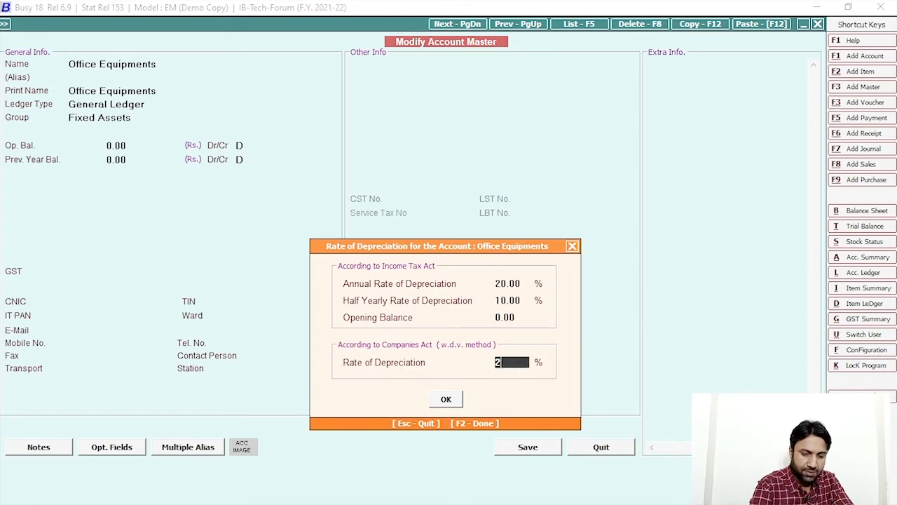
key("Return")
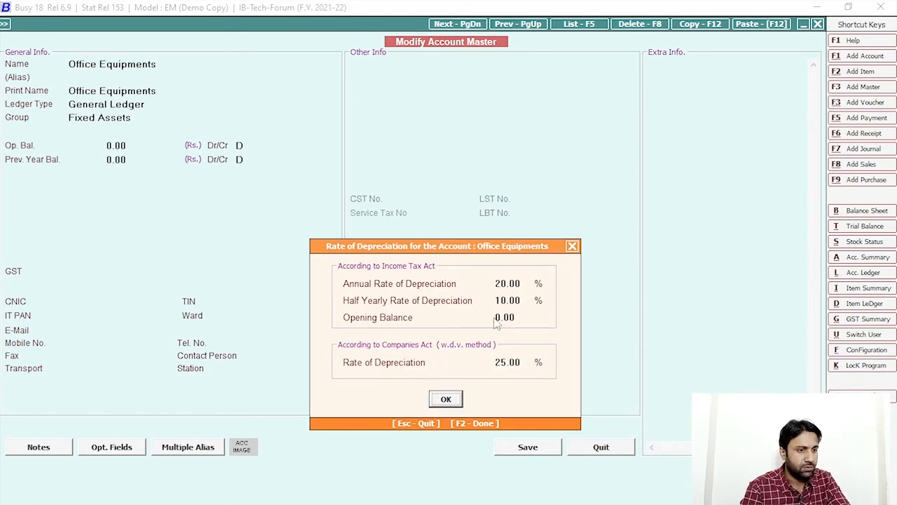
left_click(526, 318)
type("100000")
key("Return")
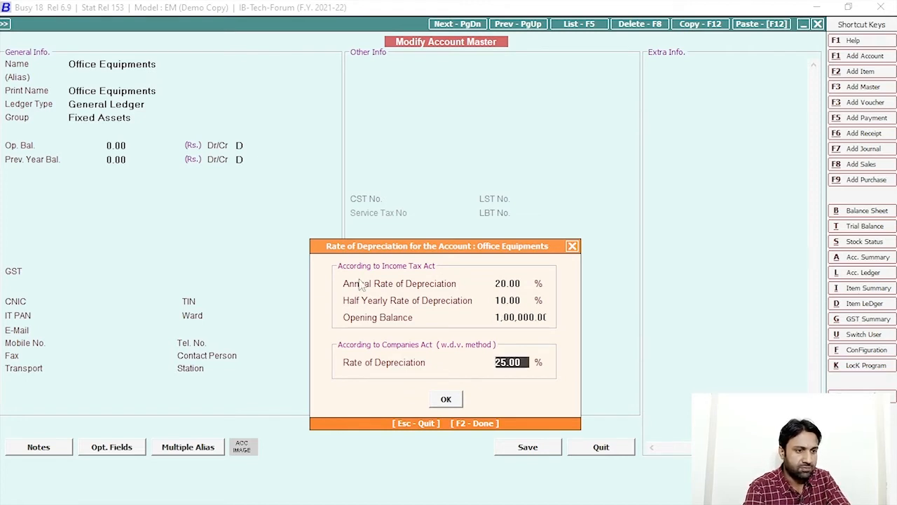
left_click(447, 399)
Step: Enter a 50,000 opening balance, save Office Equipments, and return to the main menus
type("5")
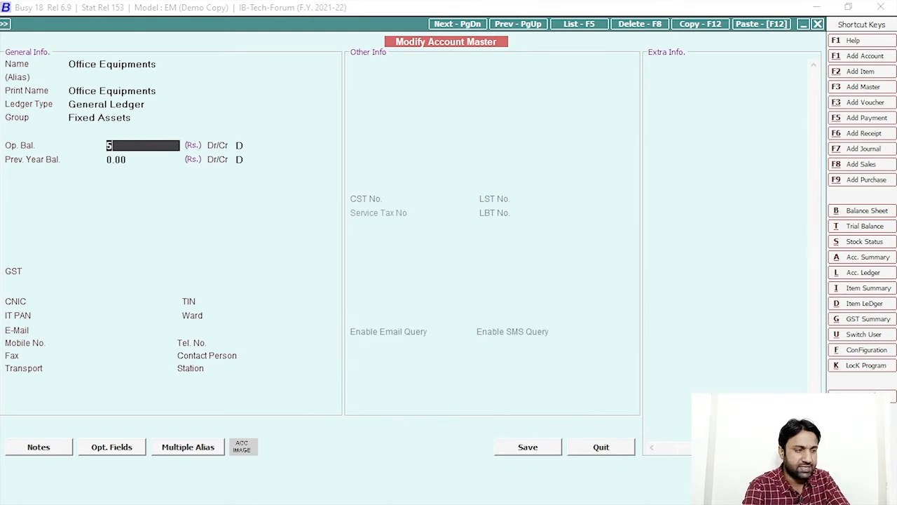
type("0,000000")
key("Return")
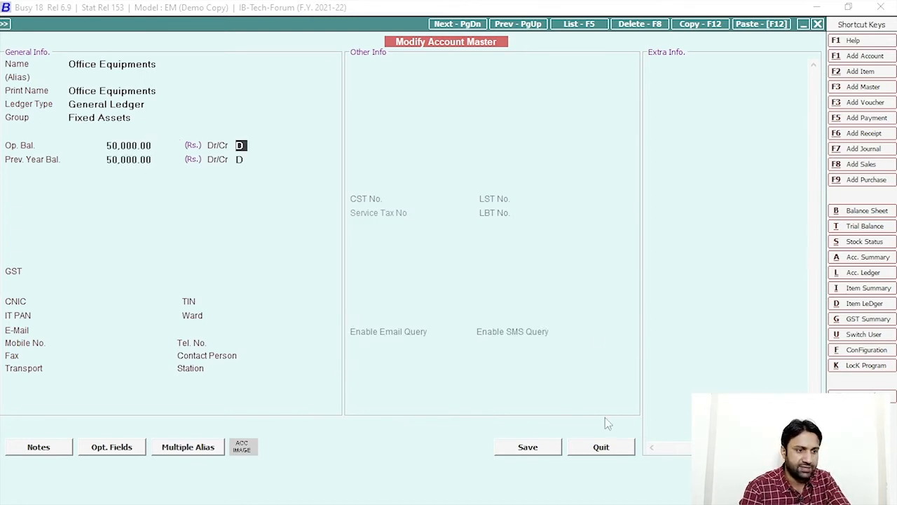
left_click(528, 447)
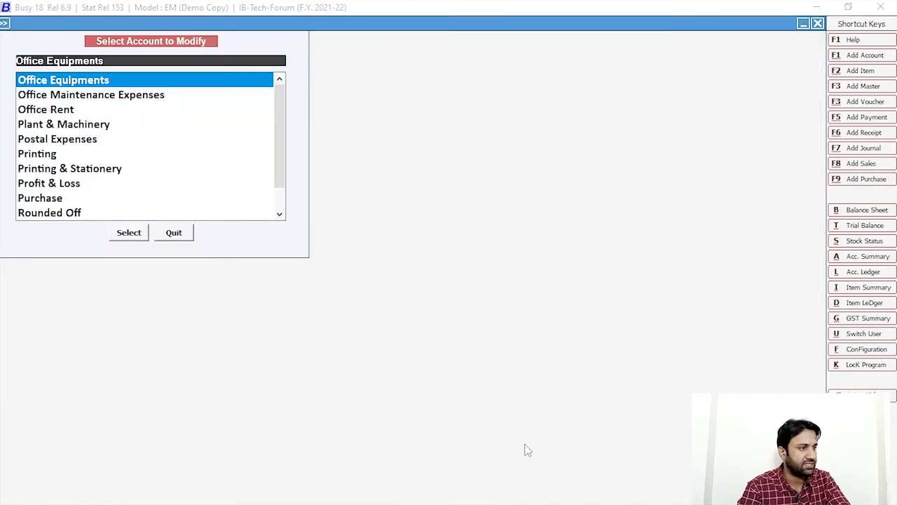
key("Escape")
key("Escape")
Step: Add a Main-series journal voucher dated 01-07-2021: Printing debit 20,000, Cash credit; save despite the negative-cash warning
left_click(169, 23)
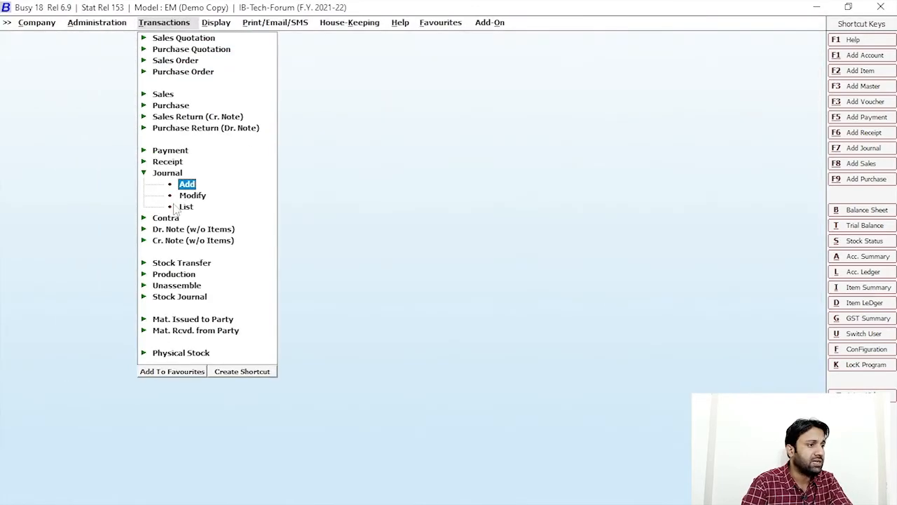
left_click(186, 184)
key("Return")
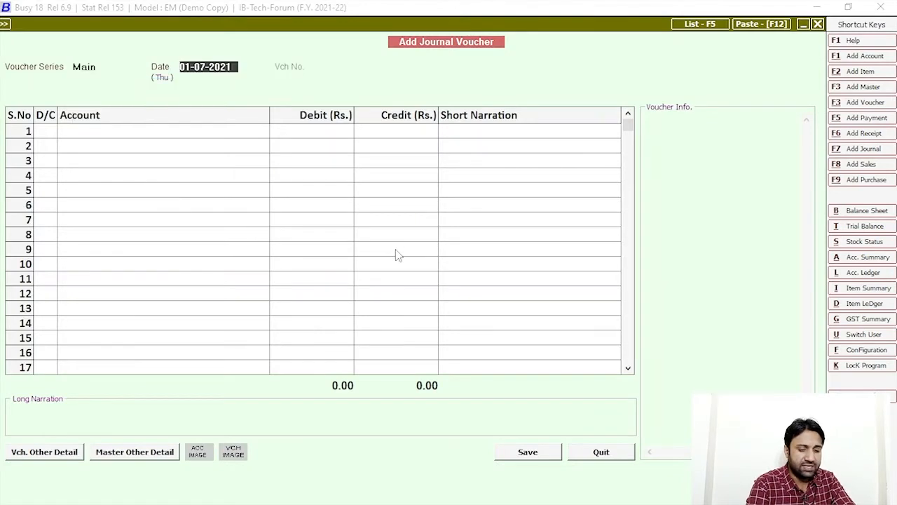
key("Return")
key("Return")
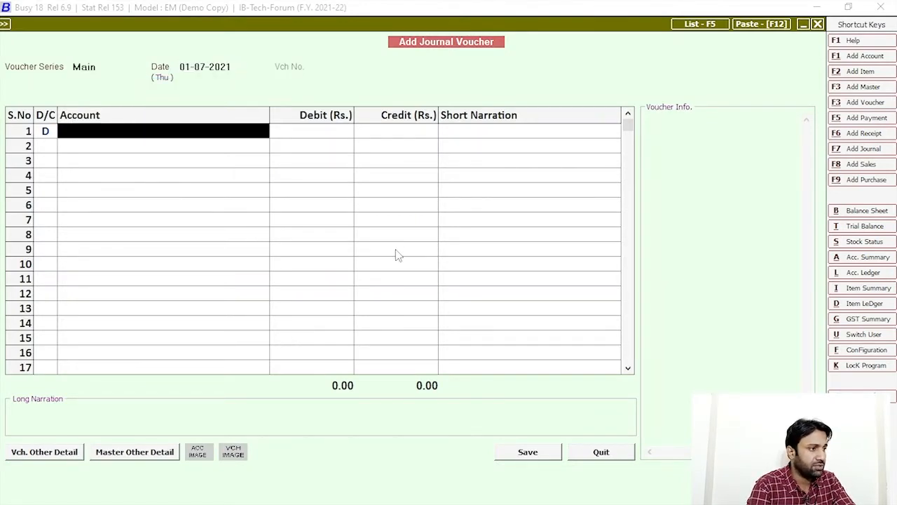
type("print")
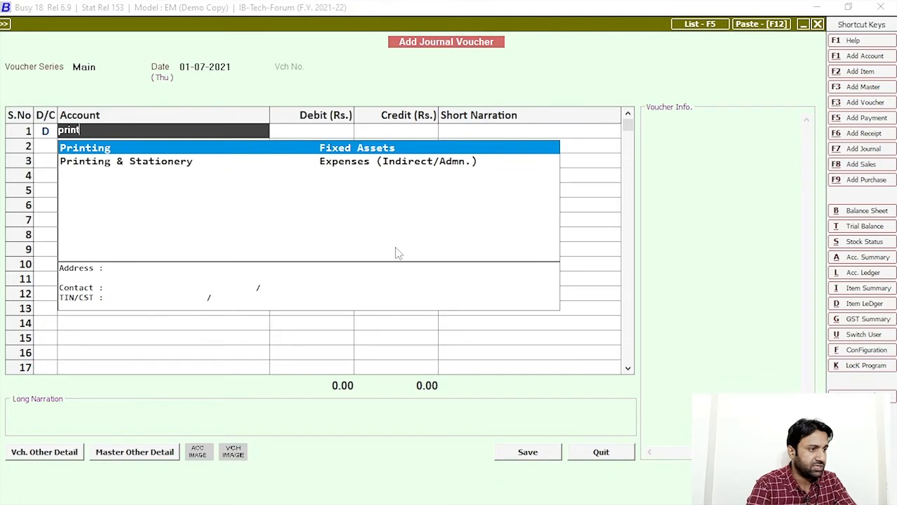
key("Return")
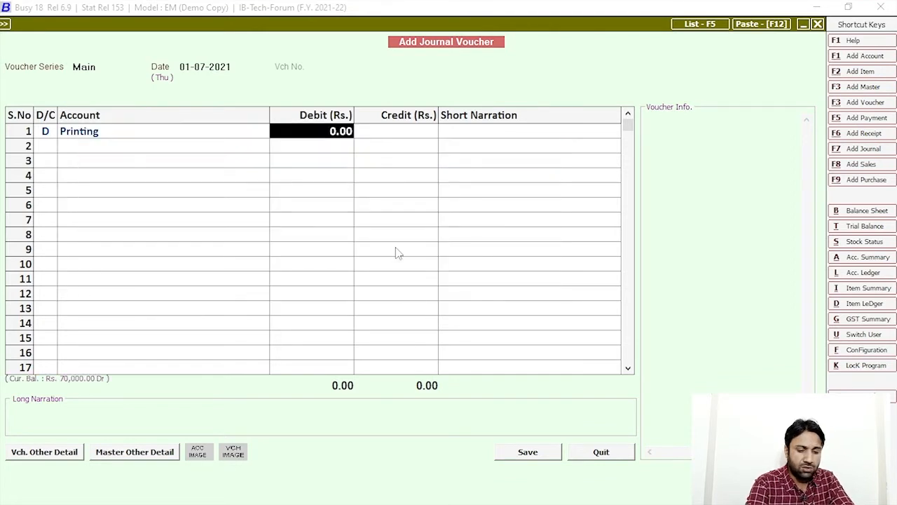
type("20000")
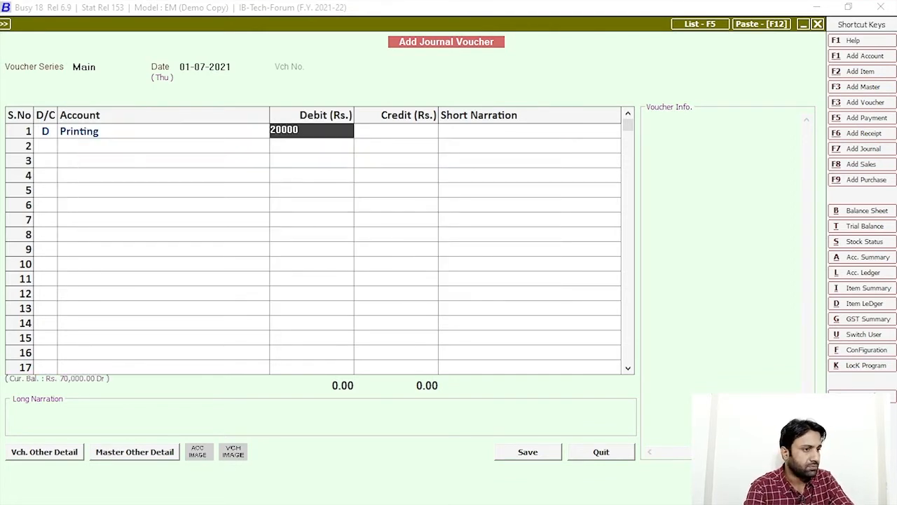
key("Return")
key("Return")
type("cash")
key("Return")
left_click(552, 456)
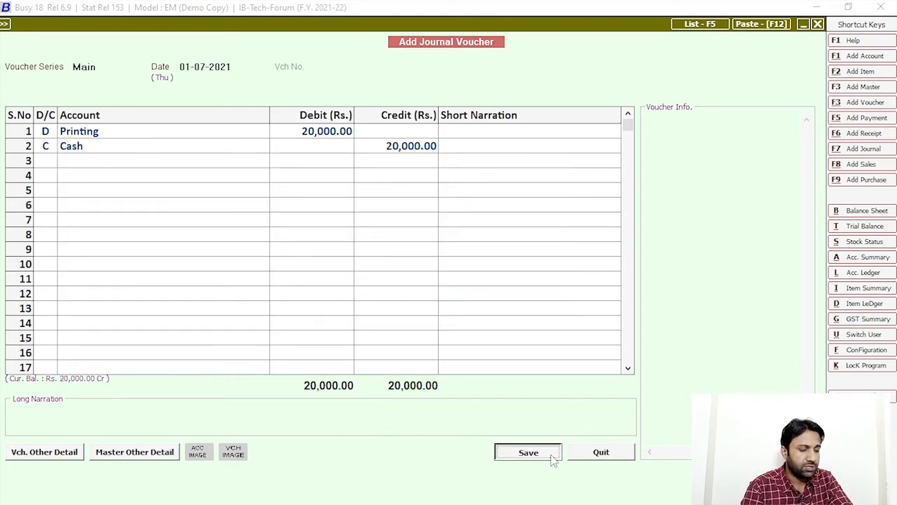
left_click(479, 379)
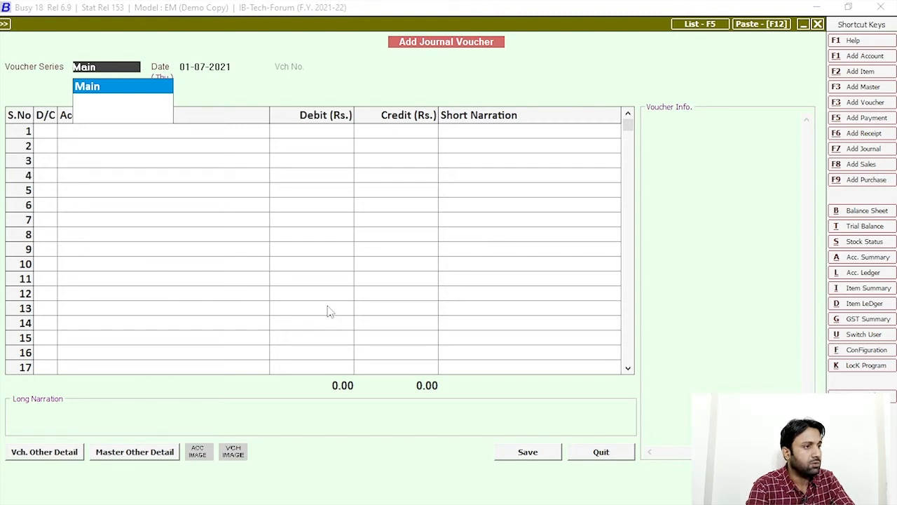
Step: Start a 02-07-2021 journal voucher debiting Office Equipments 10,000
key("Return")
type("02")
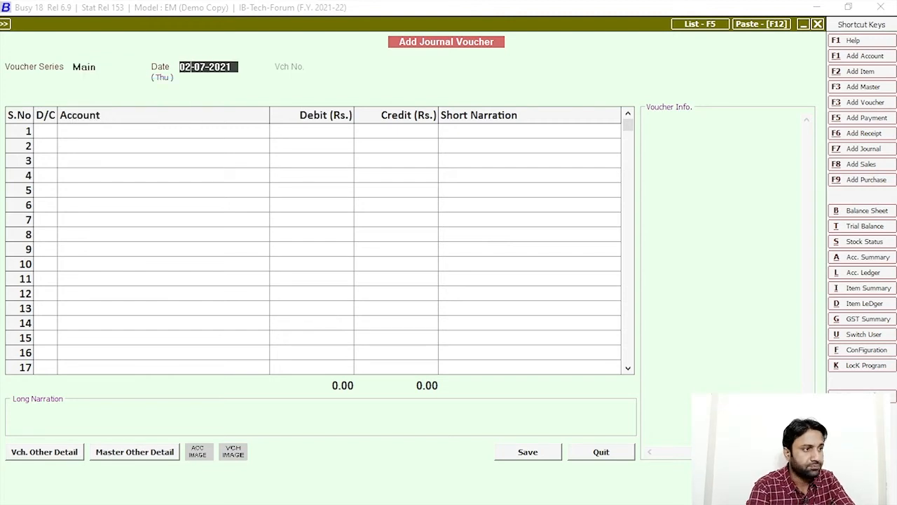
key("Return")
key("Return")
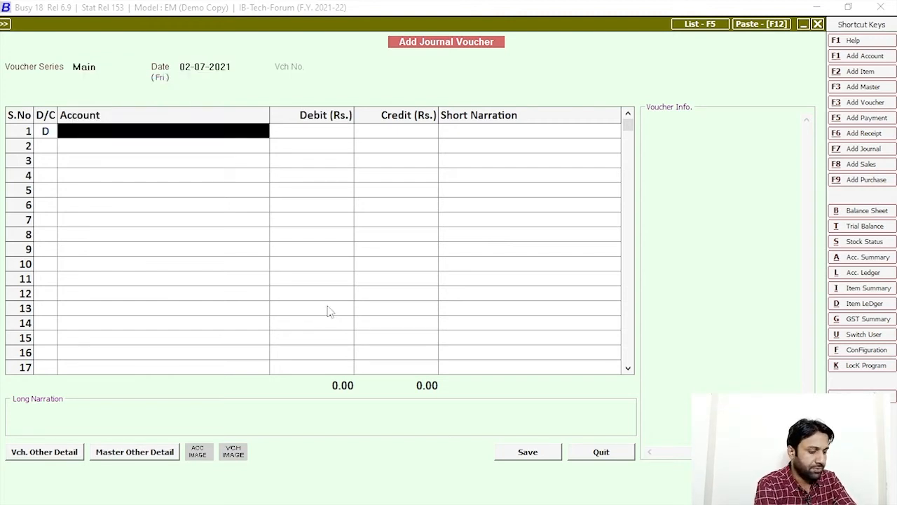
type("offi")
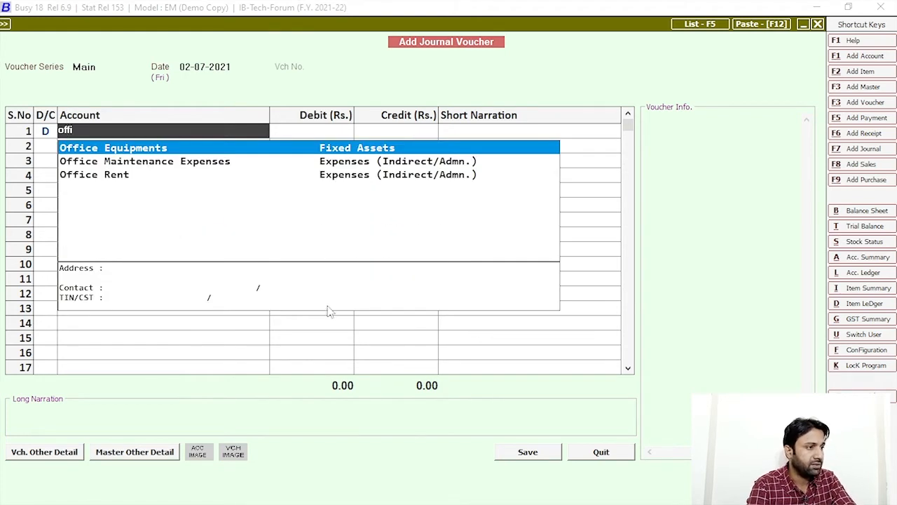
key("Return")
type("10000")
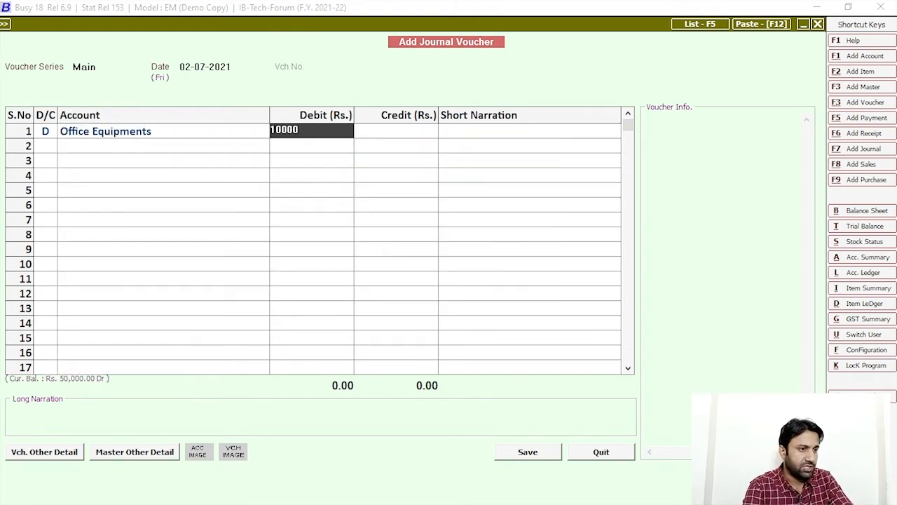
key("Return")
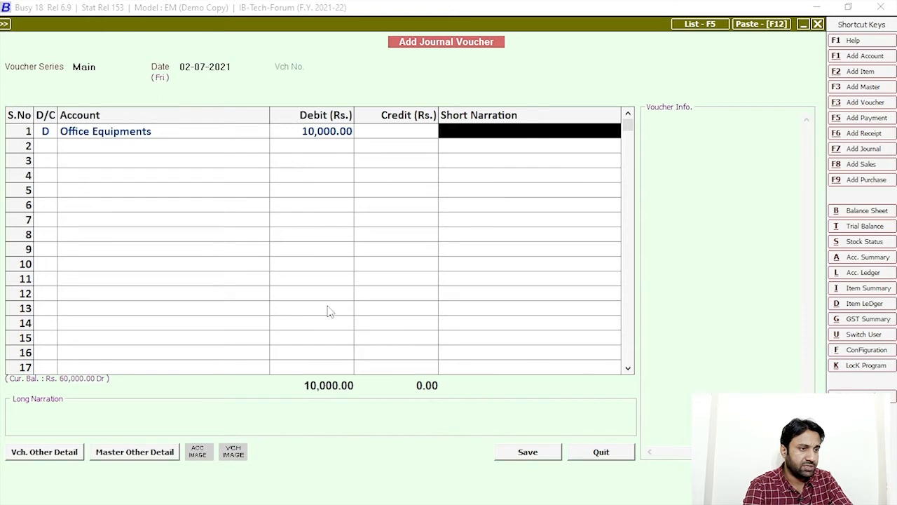
Step: Credit Cash, save the voucher despite the negative-cash warning, and close the blank form
key("Return")
key("Return")
type("cash")
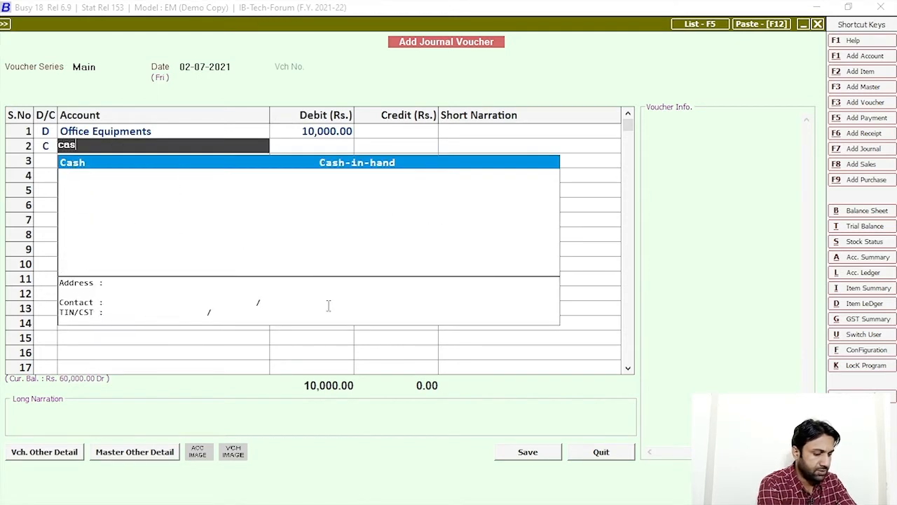
key("Return")
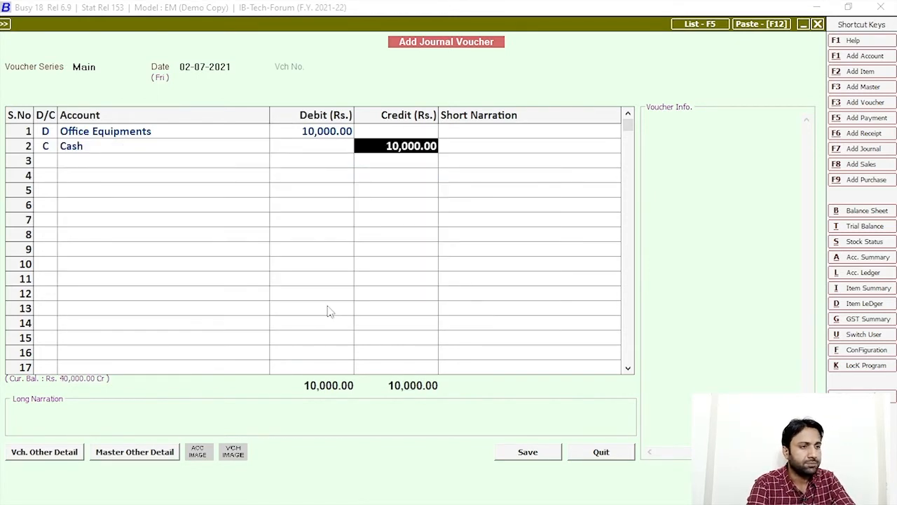
left_click(516, 449)
left_click(483, 382)
key("Escape")
key("Escape")
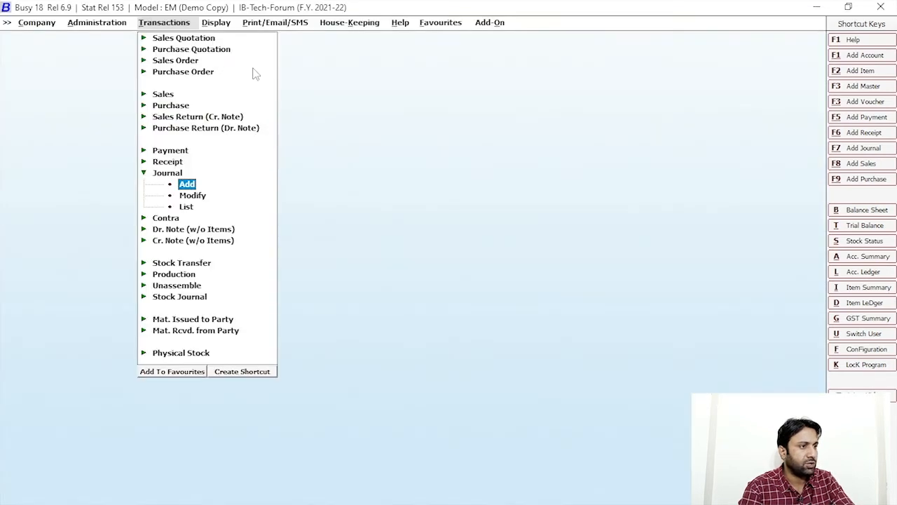
Step: Show the Income Tax Act depreciation chart with Depreciation A/c and Automatic rounding, and inspect Office Equipments
left_click(213, 22)
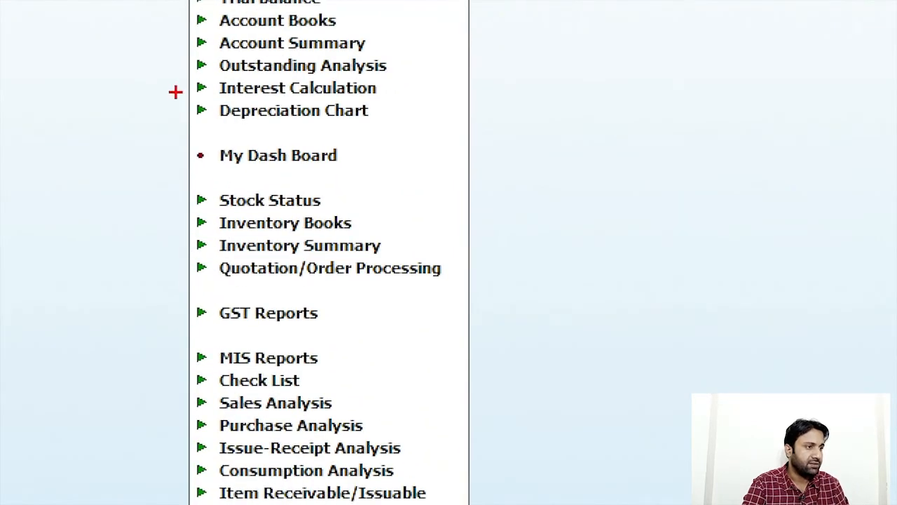
left_click(282, 110)
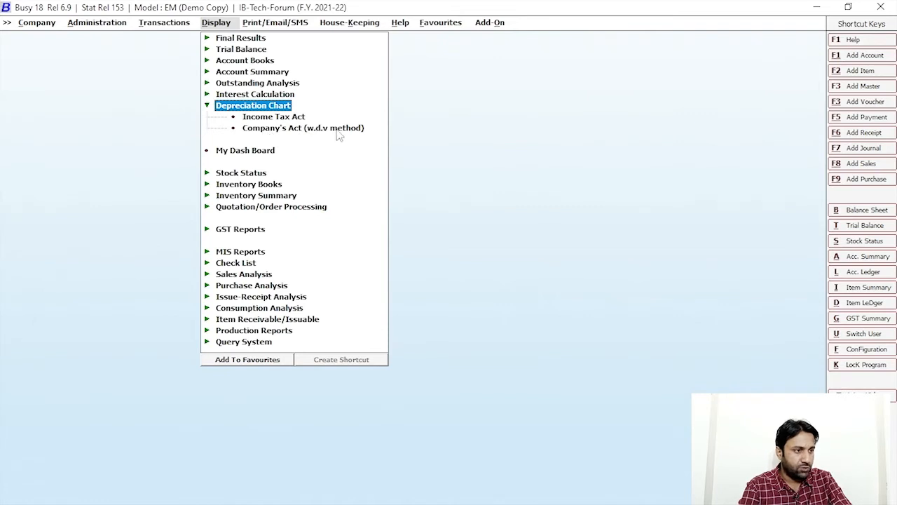
left_click(278, 121)
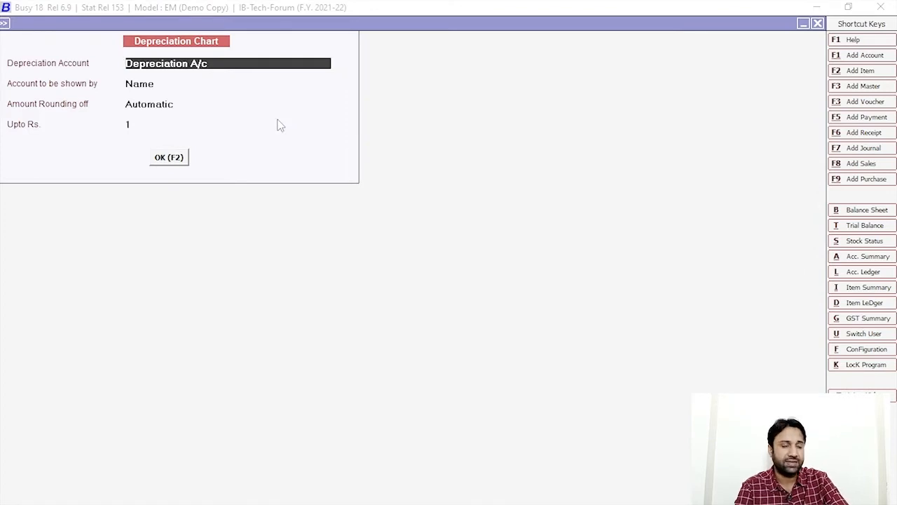
left_click(183, 159)
key("Escape")
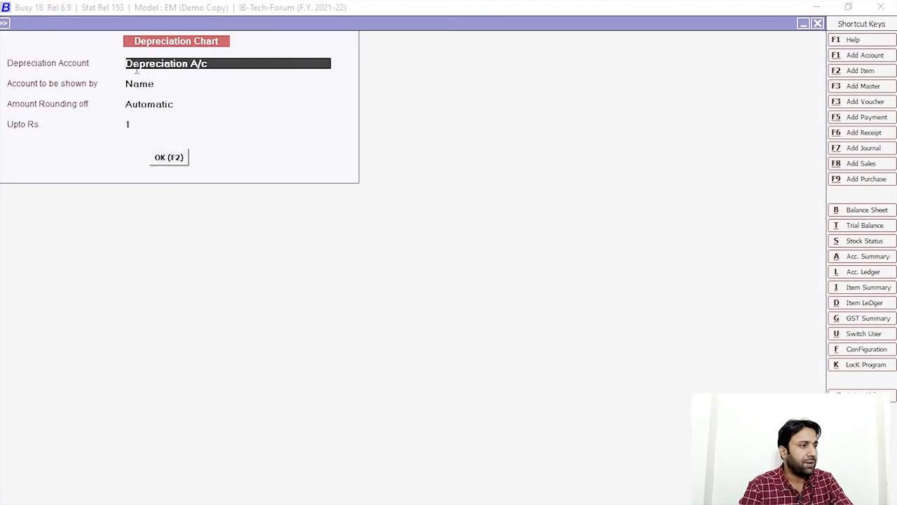
left_click(180, 105)
key("Escape")
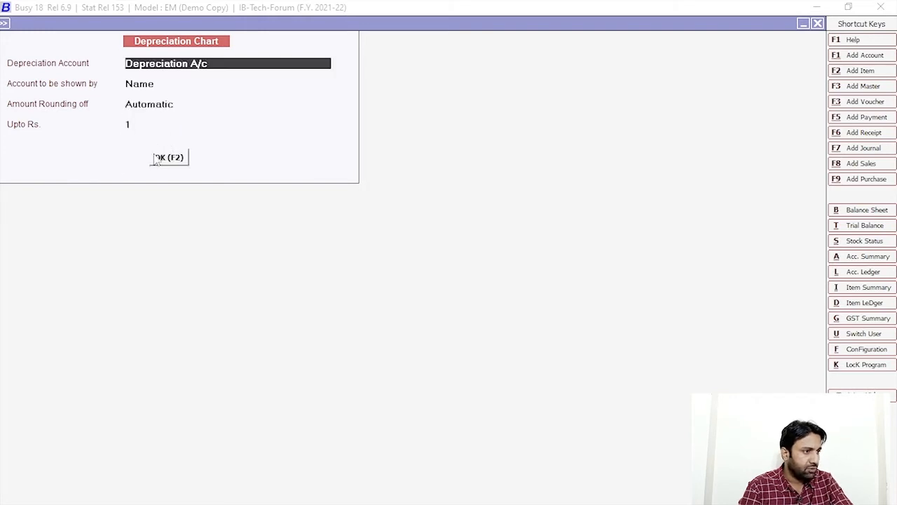
left_click(162, 157)
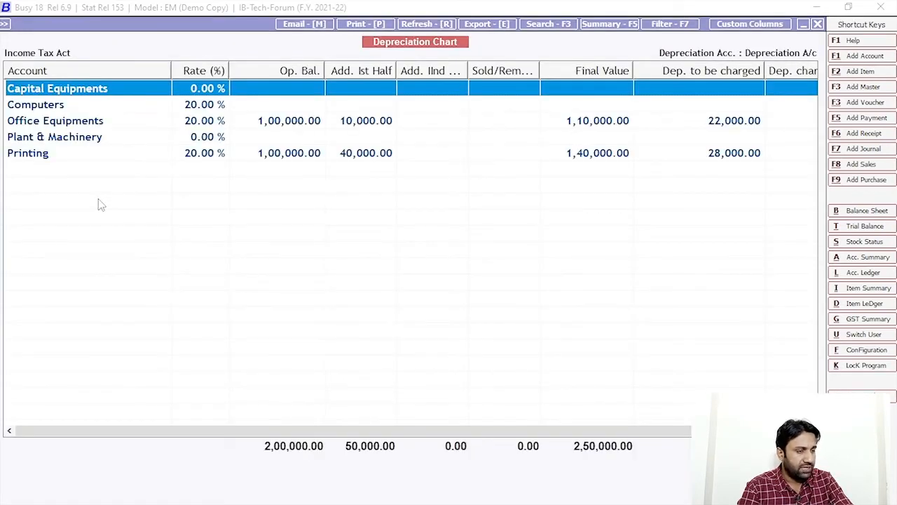
left_click(382, 124)
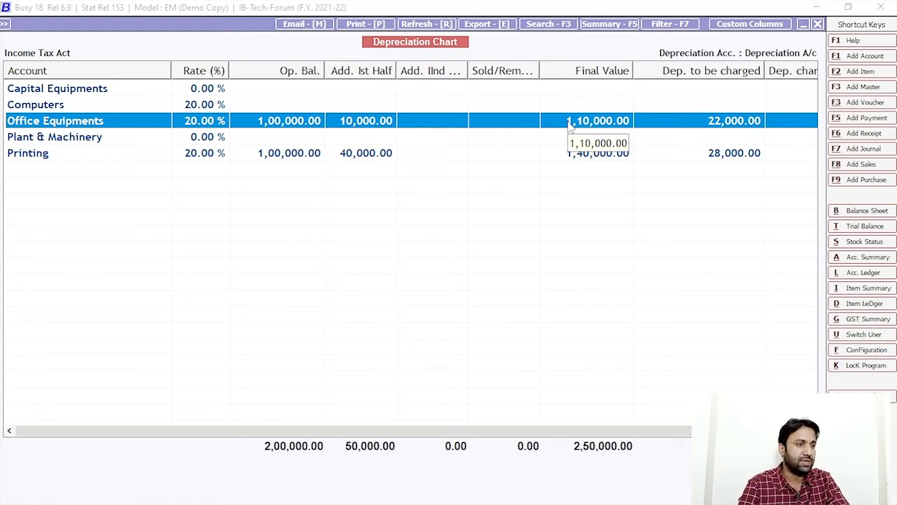
left_click(62, 155)
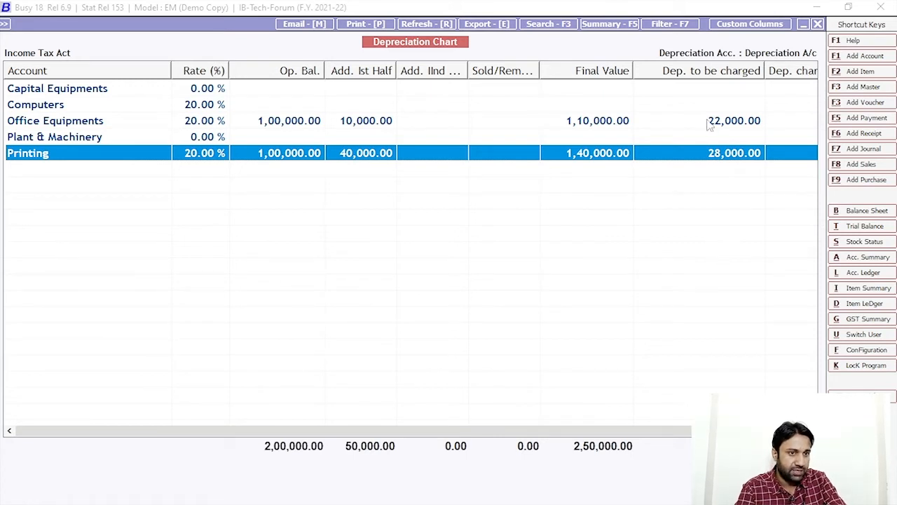
Step: Review the w.d.v. figures for Office Equipments and Printing, then close the Income Tax Act chart
left_click_drag(671, 431, 750, 432)
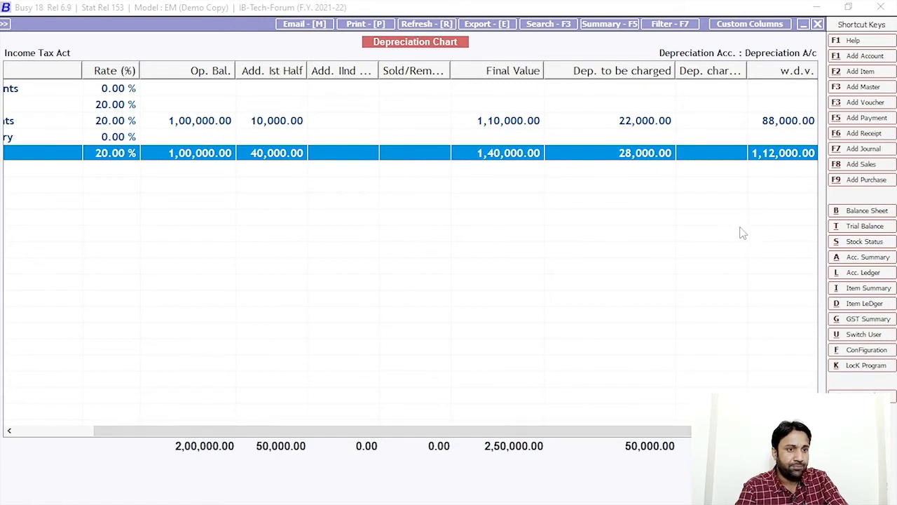
left_click(515, 127)
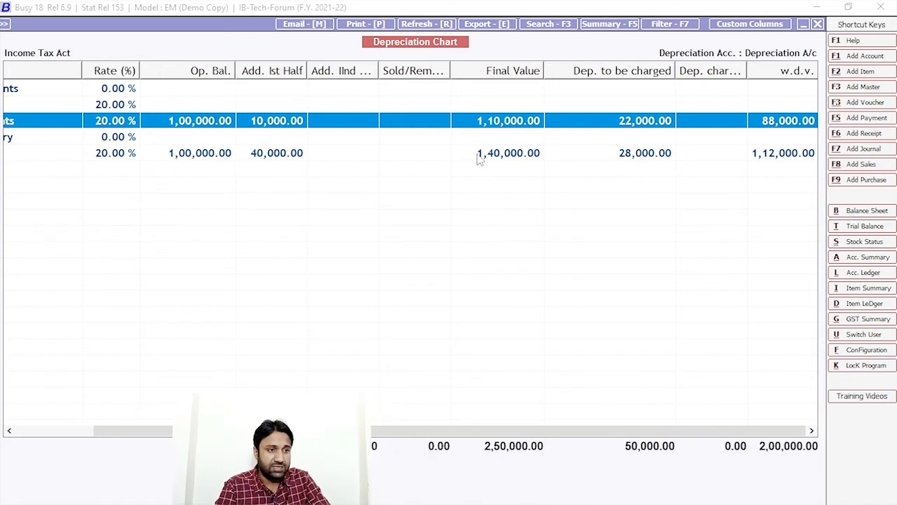
left_click(503, 154)
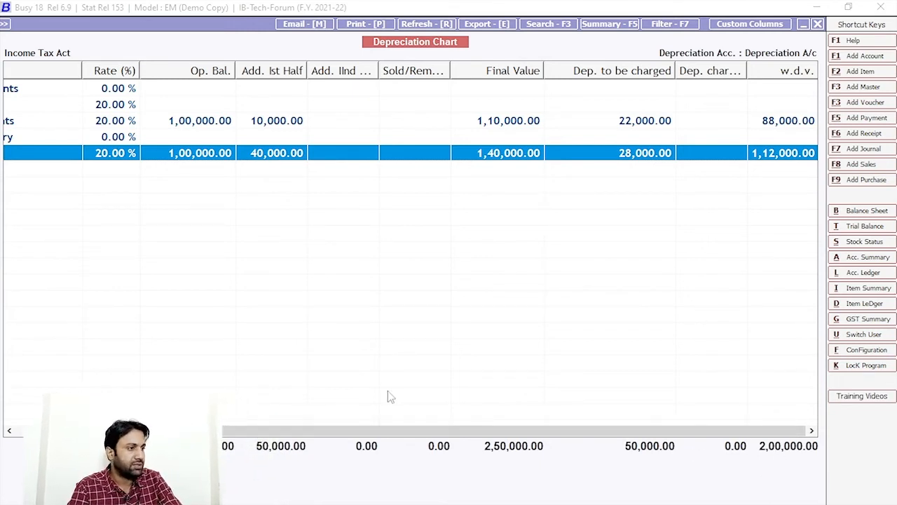
key("Escape")
key("Escape")
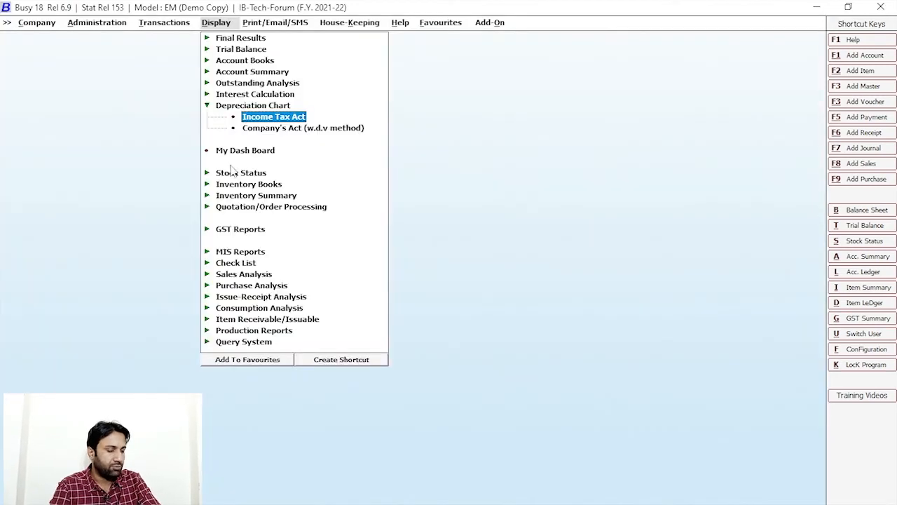
Step: Show the Company's Act (w.d.v.) chart and review Office Equipments 14,993.00 and Printing 22,500.00 depreciation
left_click(281, 129)
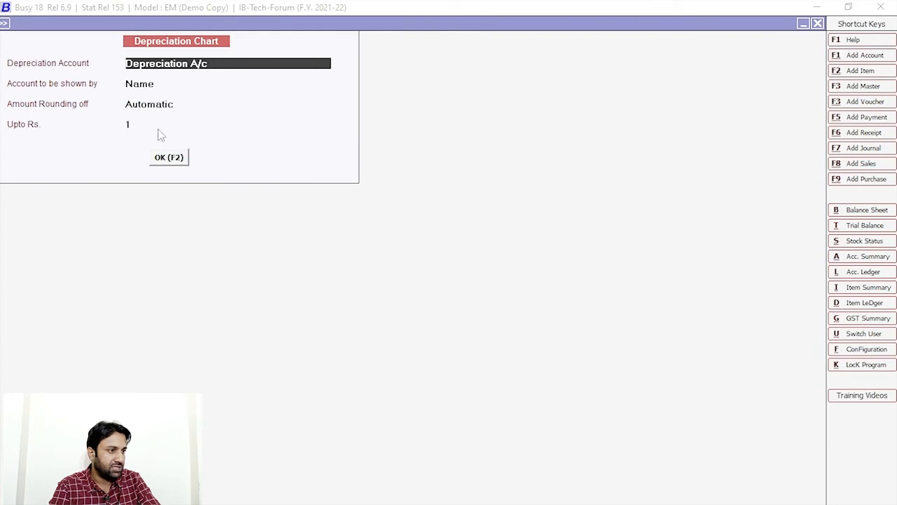
left_click(179, 156)
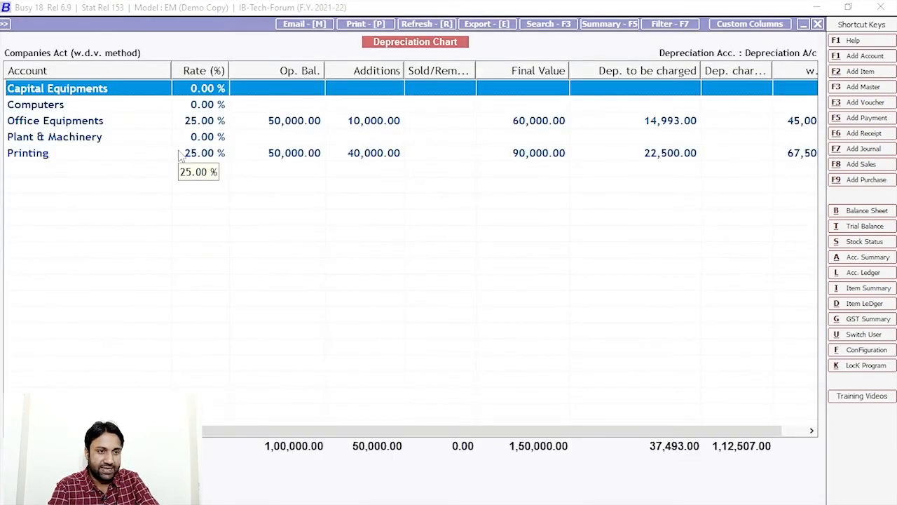
scroll(603, 431, "right", 2)
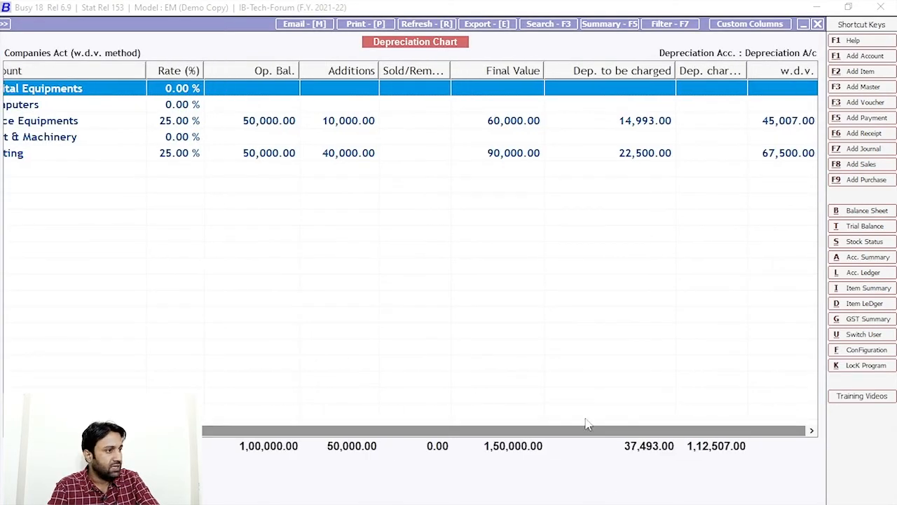
left_click(171, 126)
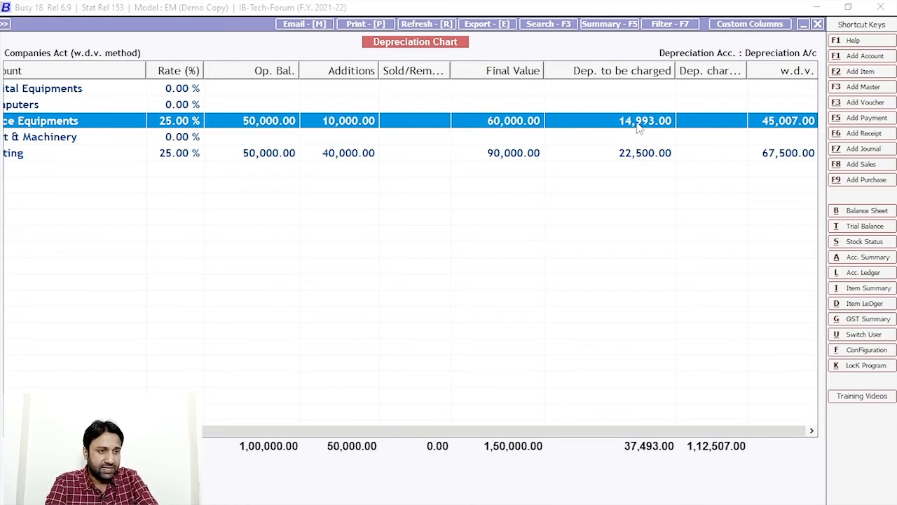
left_click(88, 156)
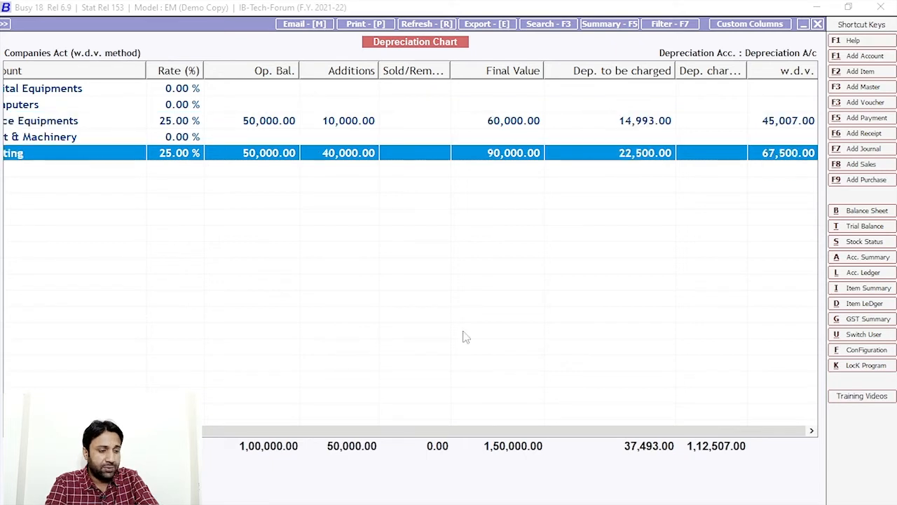
scroll(546, 428, "left", 2)
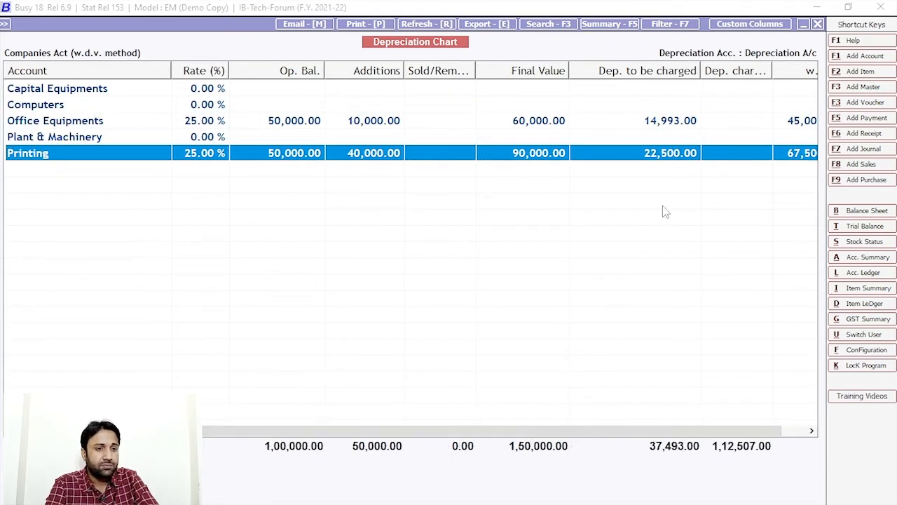
scroll(676, 443, "right", 2)
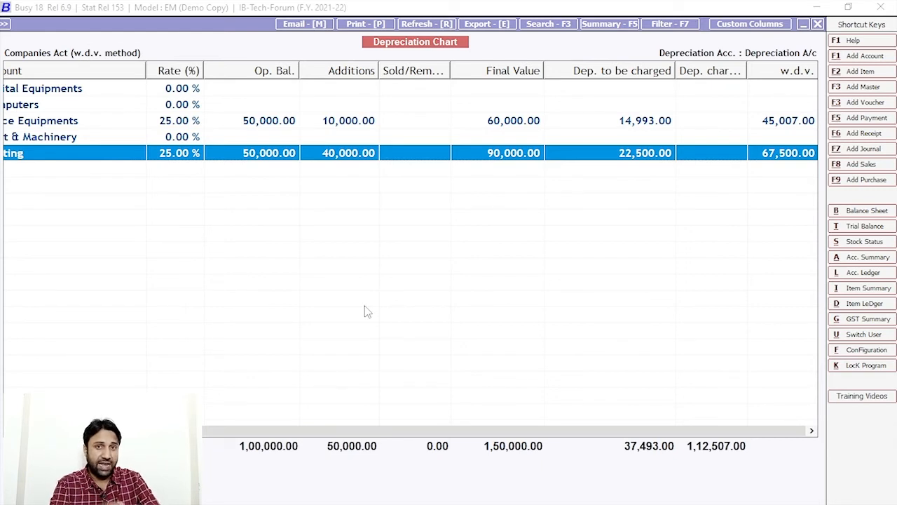
key("Escape")
key("Escape")
Step: Reopen the Income Tax Act depreciation chart and bring up the generate-depreciation-vouchers prompt
left_click(269, 117)
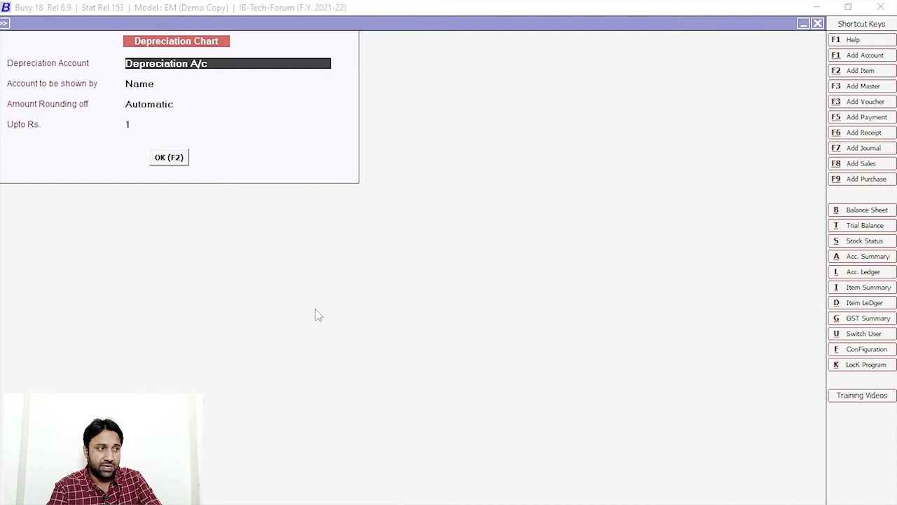
left_click(171, 158)
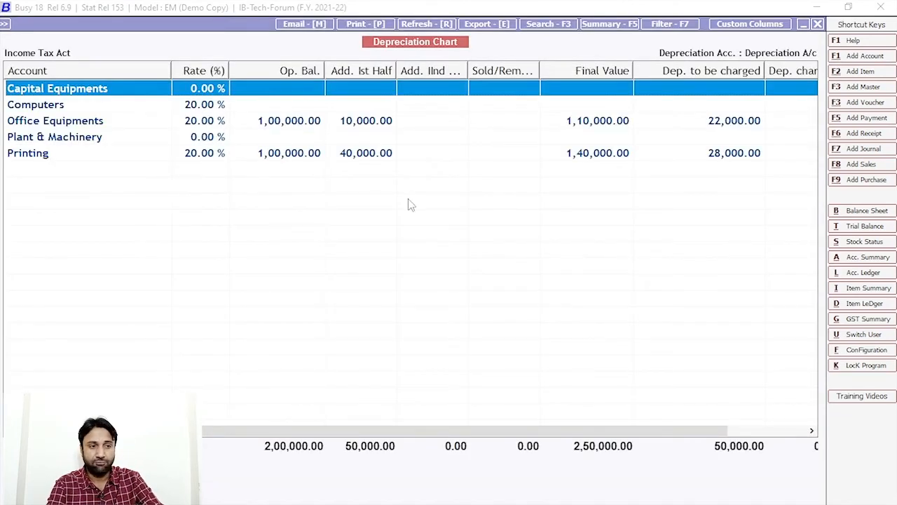
key("Return")
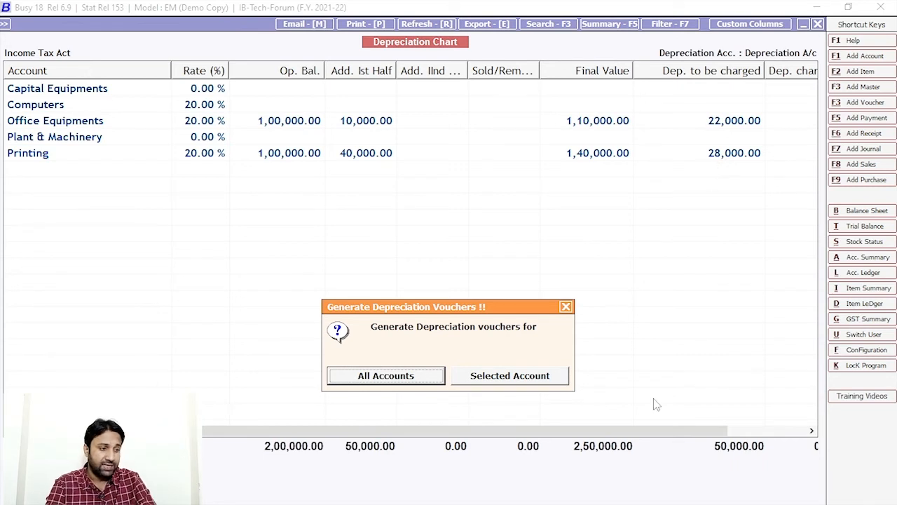
Step: Generate a Main-series depreciation voucher for Office Equipments only and post it past the demo warning
left_click(527, 383)
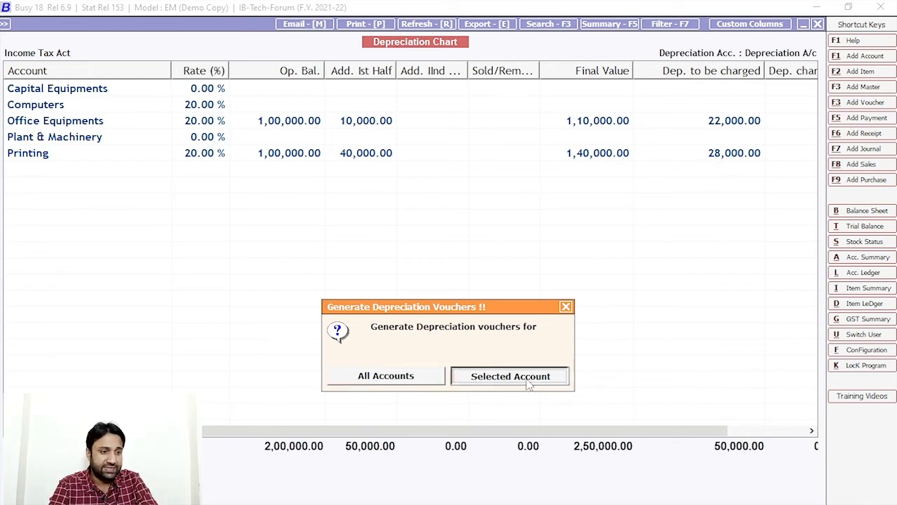
left_click(531, 379)
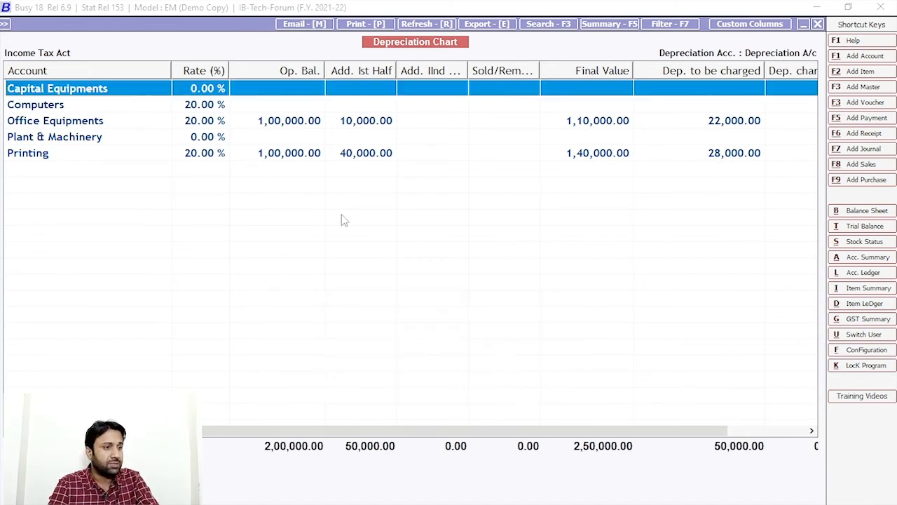
left_click(273, 127)
key("F4")
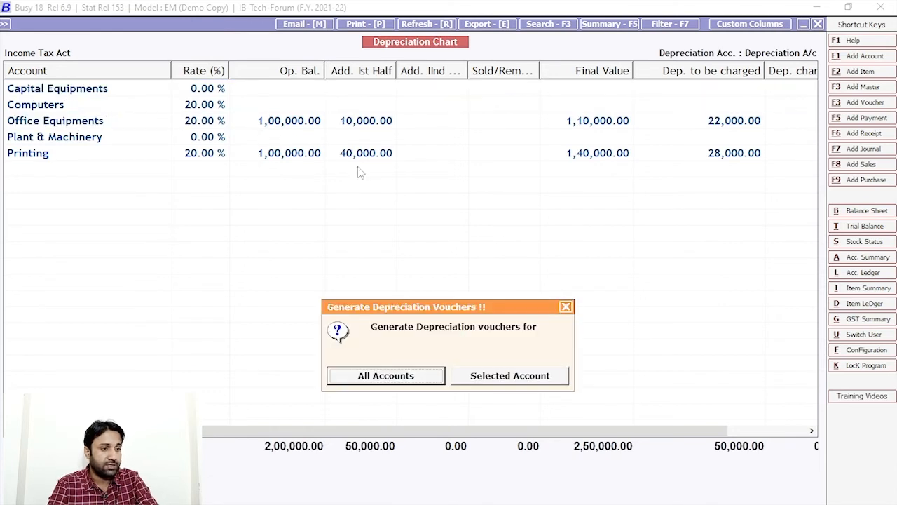
left_click(513, 382)
key("Return")
key("Return")
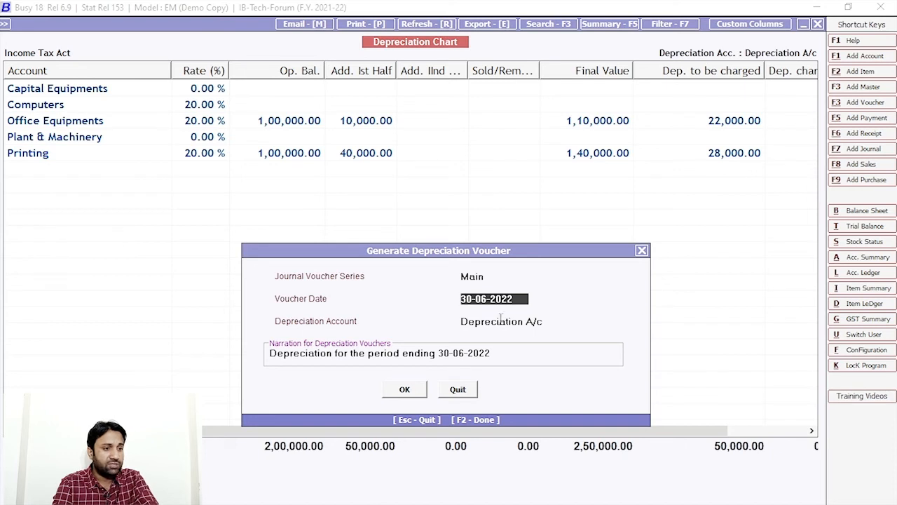
left_click(400, 391)
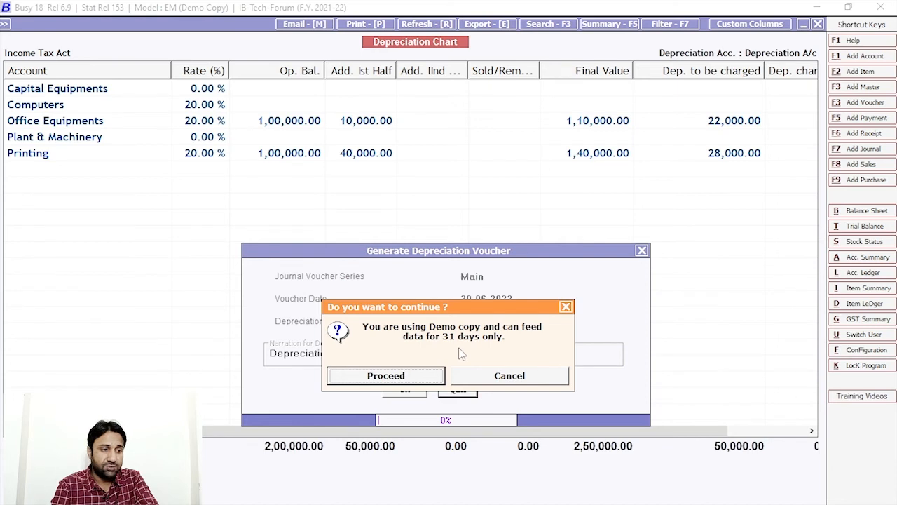
key("Return")
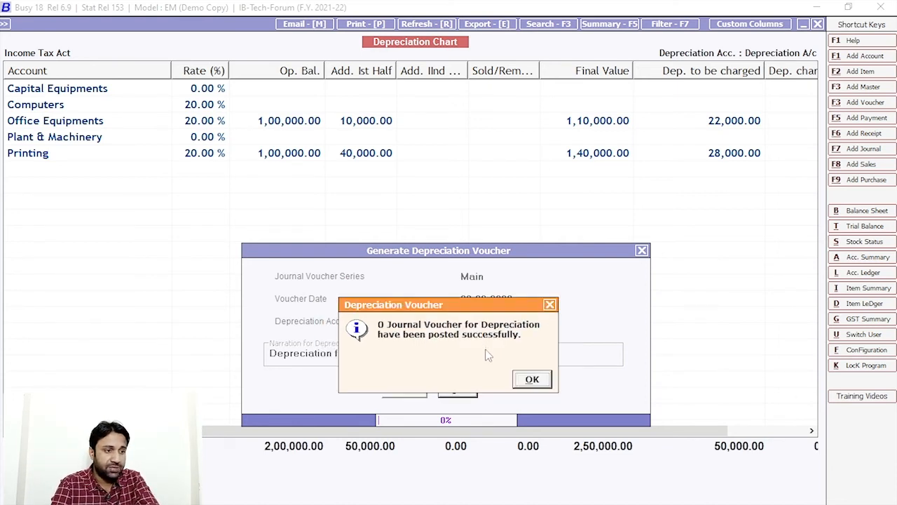
key("Return")
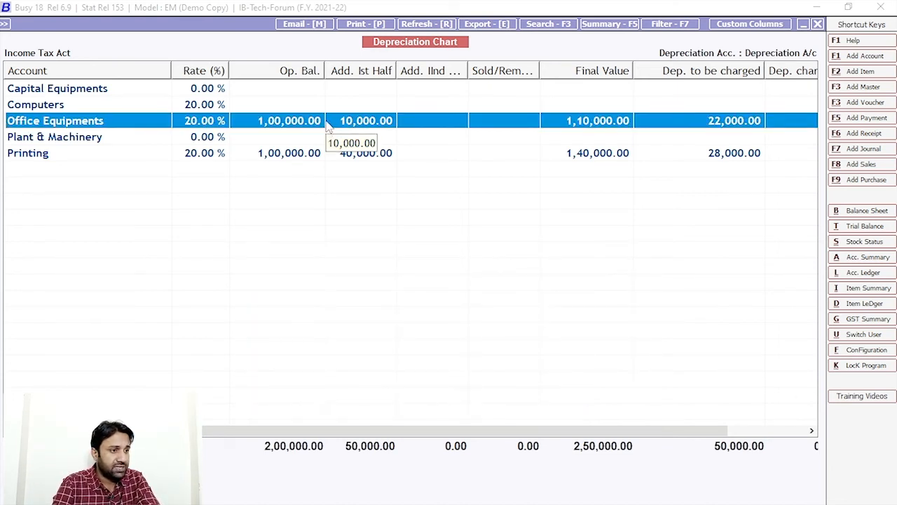
Step: Regenerate the Office Equipments depreciation voucher with the date changed to 30-07-2021 and post it
key("Return")
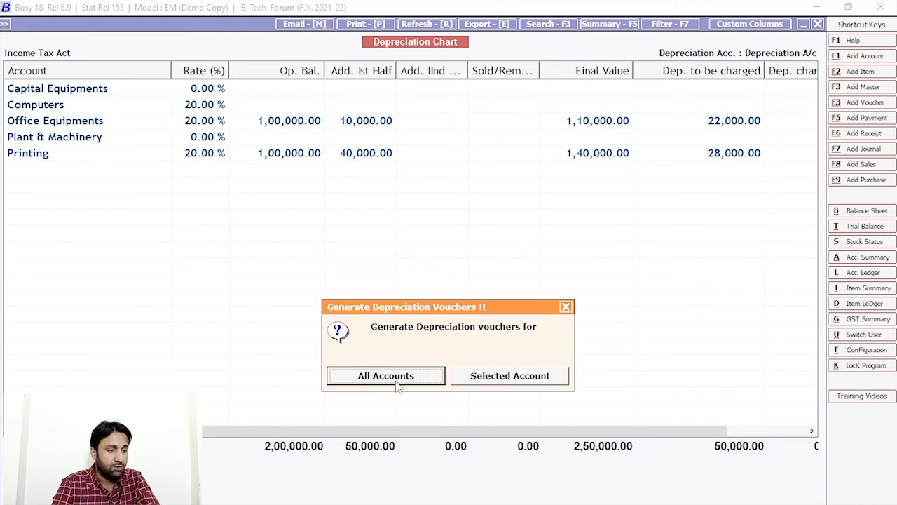
left_click(493, 376)
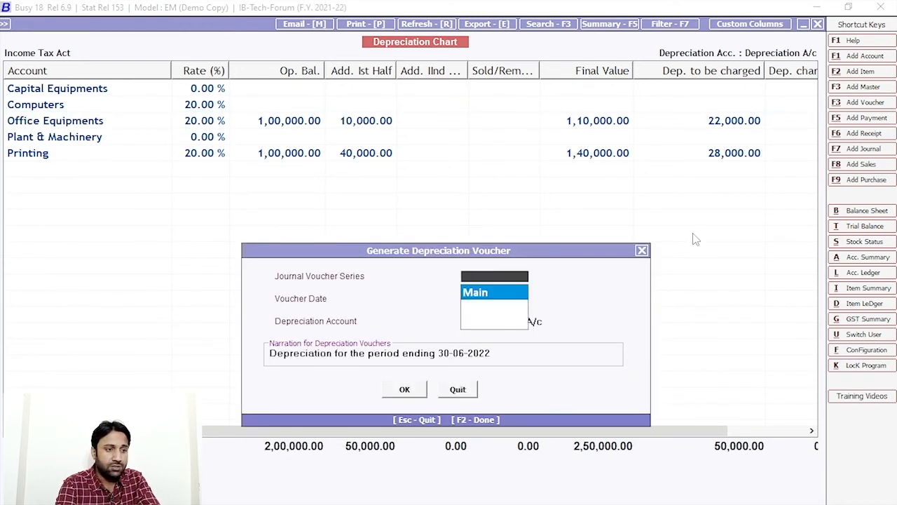
key("Return")
left_click(486, 299)
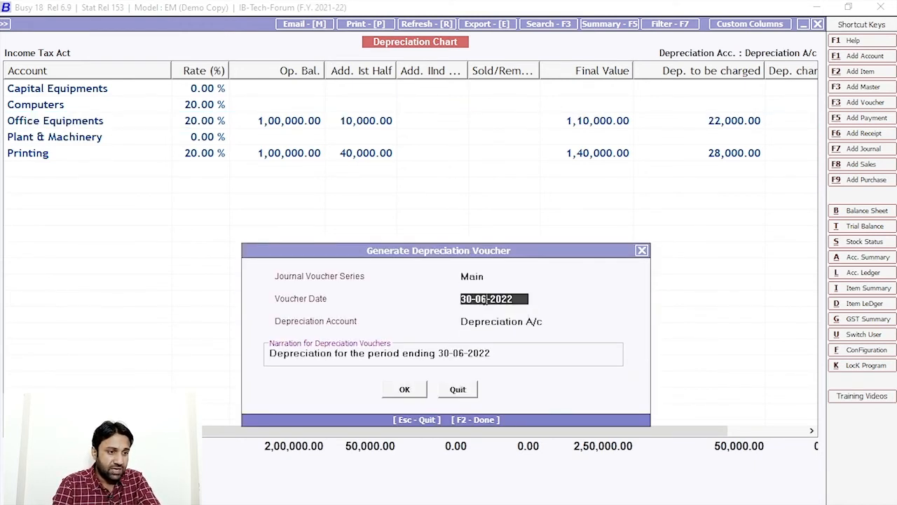
key("BackSpace")
type("7")
key("Right")
key("Right")
key("Right")
key("Right")
type("1")
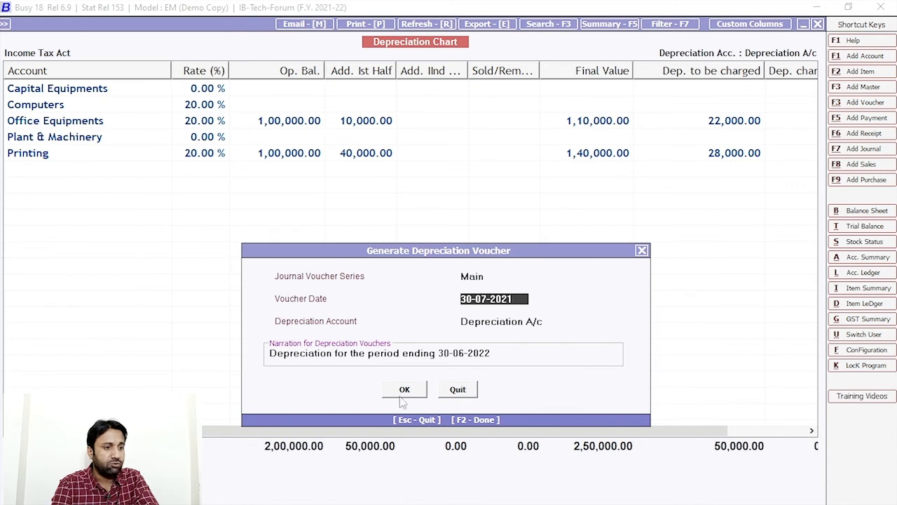
left_click(406, 394)
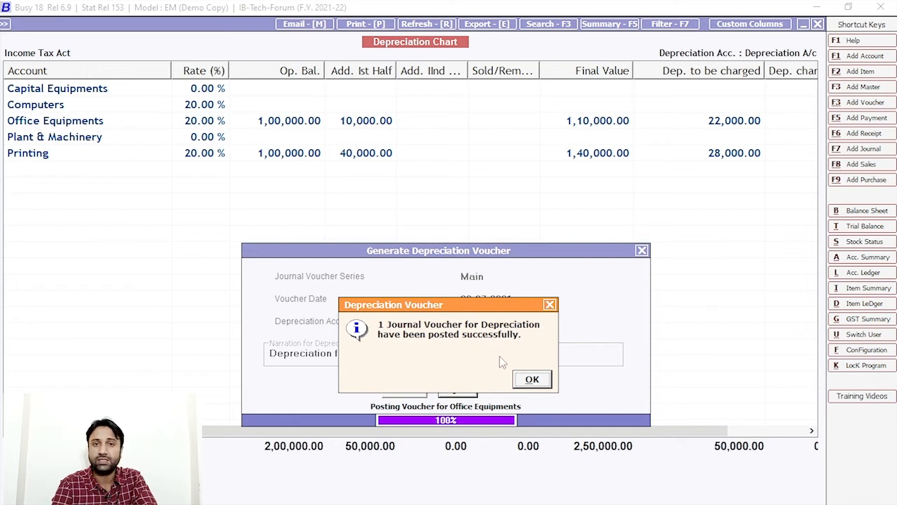
left_click(532, 380)
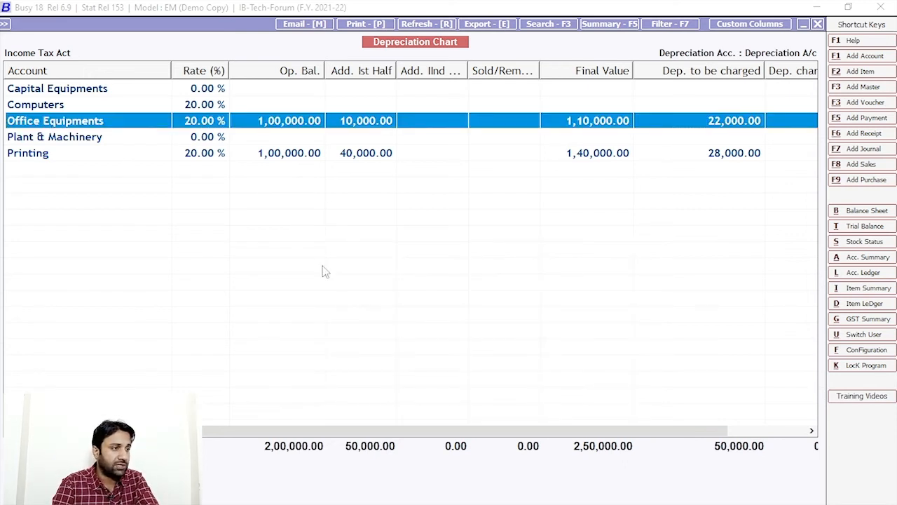
Step: Show the journal voucher list on screen and look at the 30-07-2021 Office Equipments voucher
key("Escape")
key("Escape")
key("Escape")
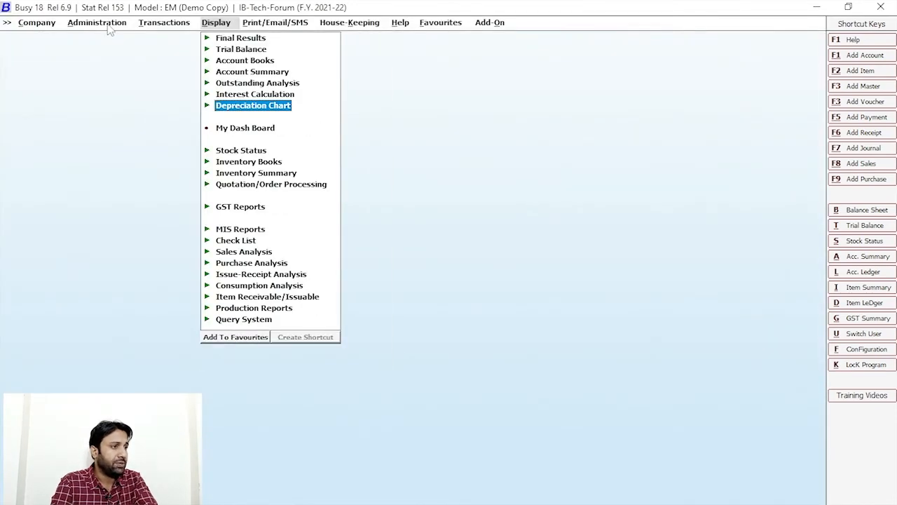
left_click(154, 24)
left_click(186, 206)
left_click(359, 370)
left_click(127, 202)
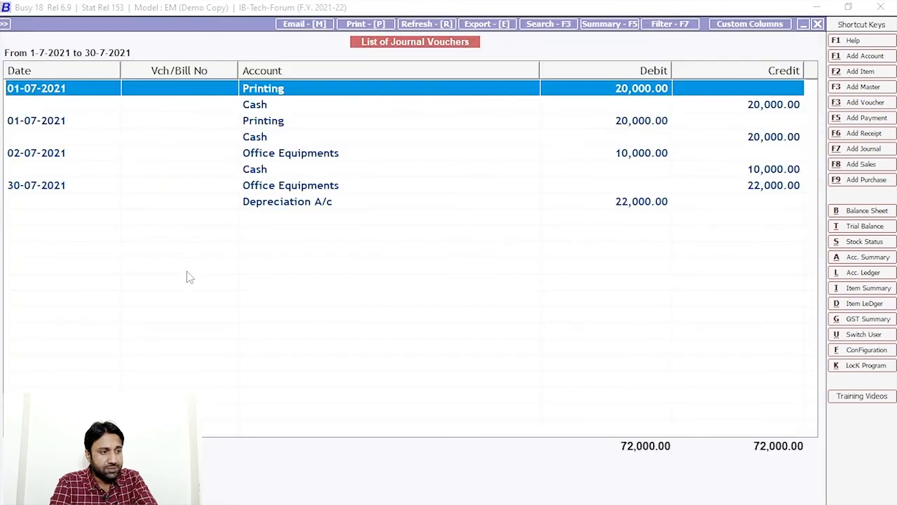
double_click(254, 186)
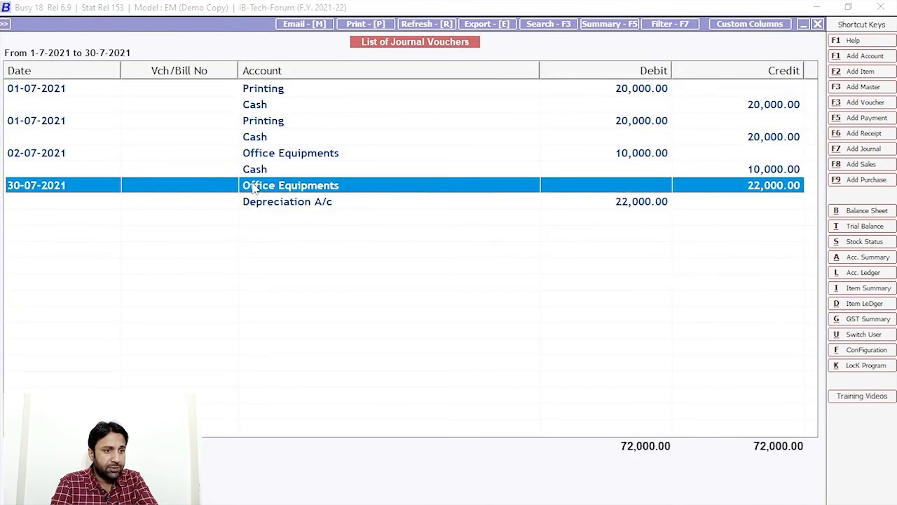
key("Escape")
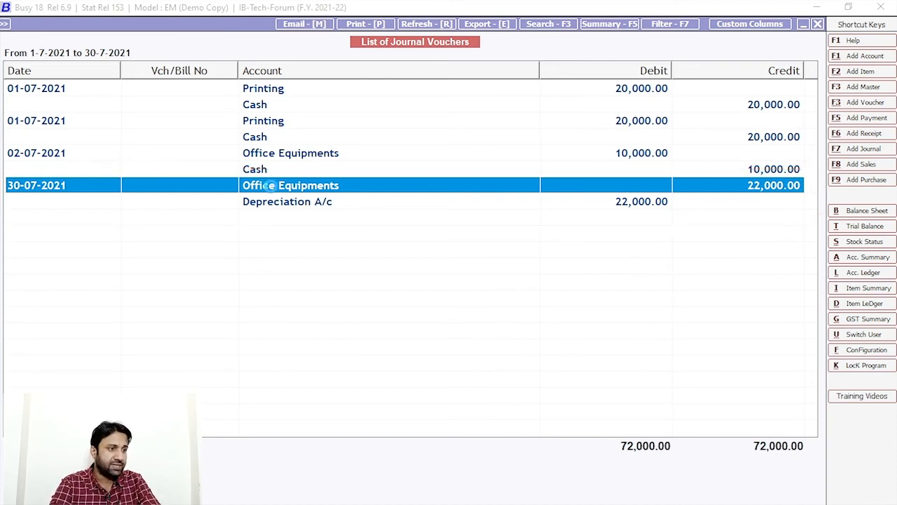
Step: Delete the 30-07-2021 Office Equipments voucher and close the journal list
double_click(274, 185)
left_click(502, 23)
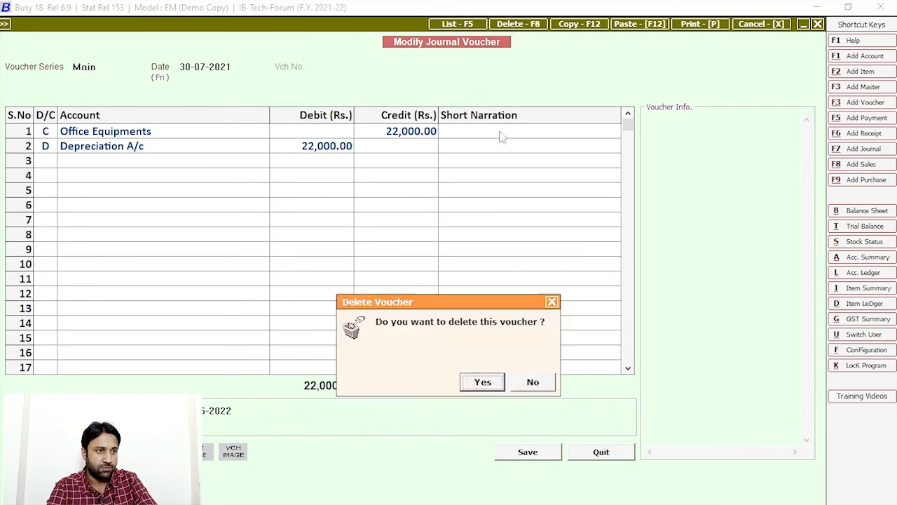
left_click(482, 382)
key("Escape")
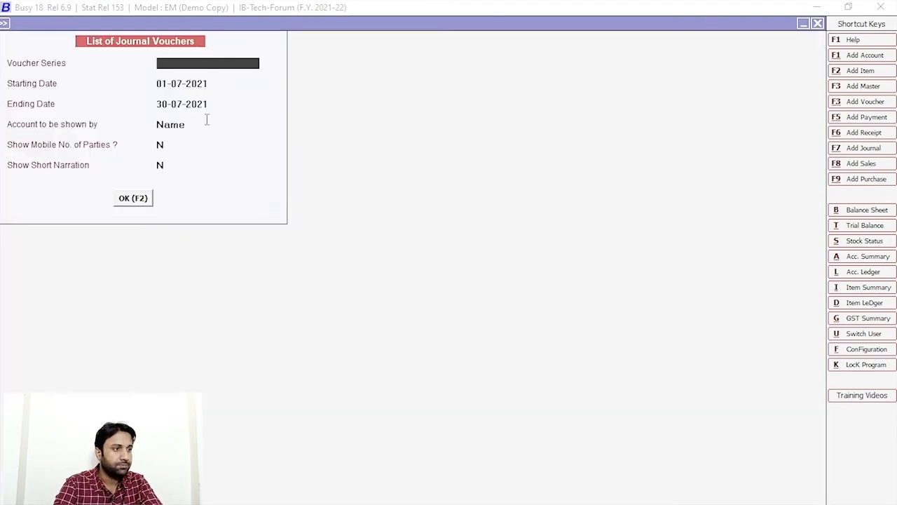
key("Escape")
Step: Generate depreciation vouchers for all accounts from the Income Tax Act depreciation chart
left_click(217, 22)
left_click(265, 106)
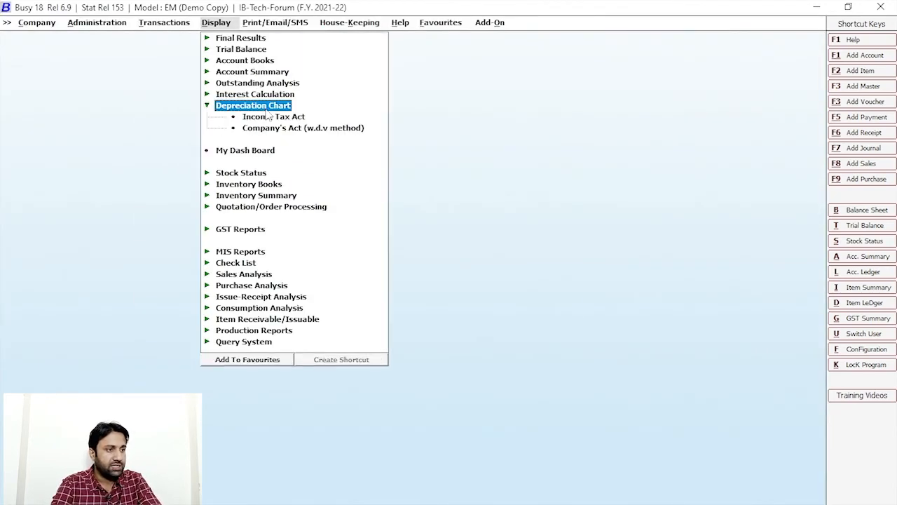
left_click(272, 130)
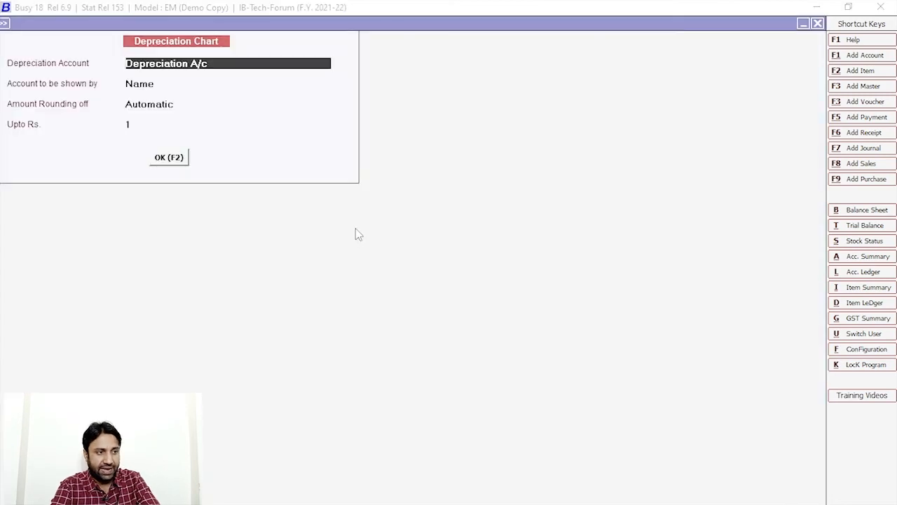
left_click(168, 157)
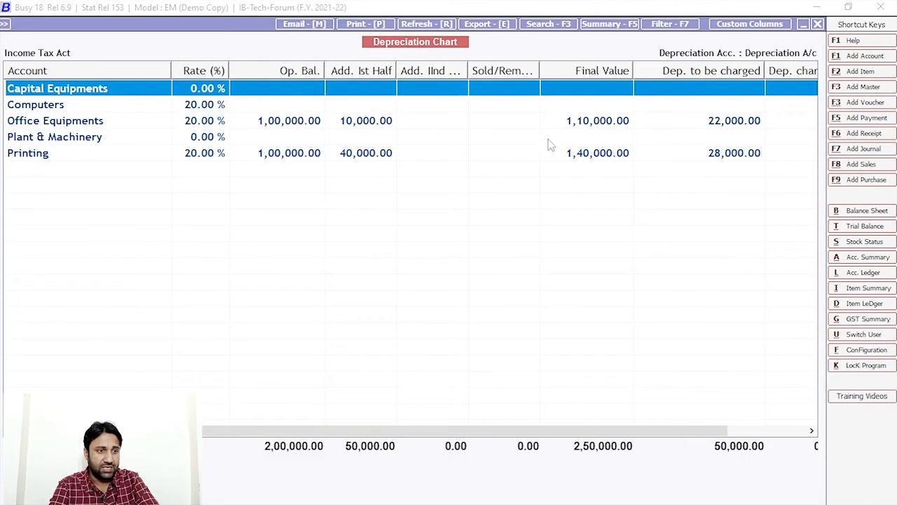
key("F6")
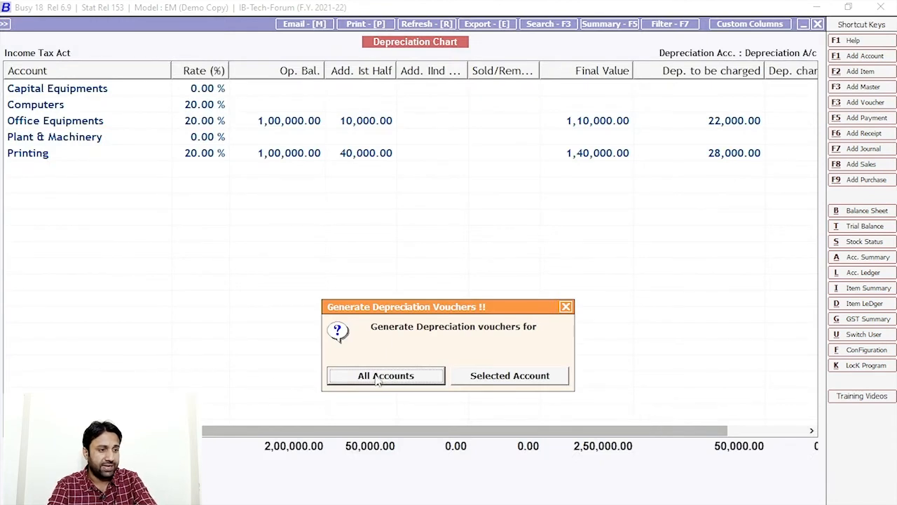
left_click(386, 377)
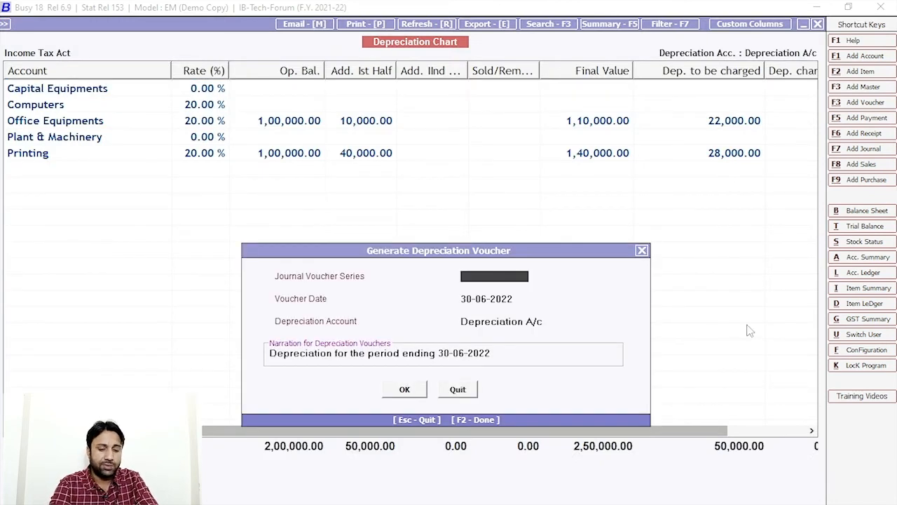
Step: Keep the Main series and set the voucher date and narration date to 30-07-2021
key("Return")
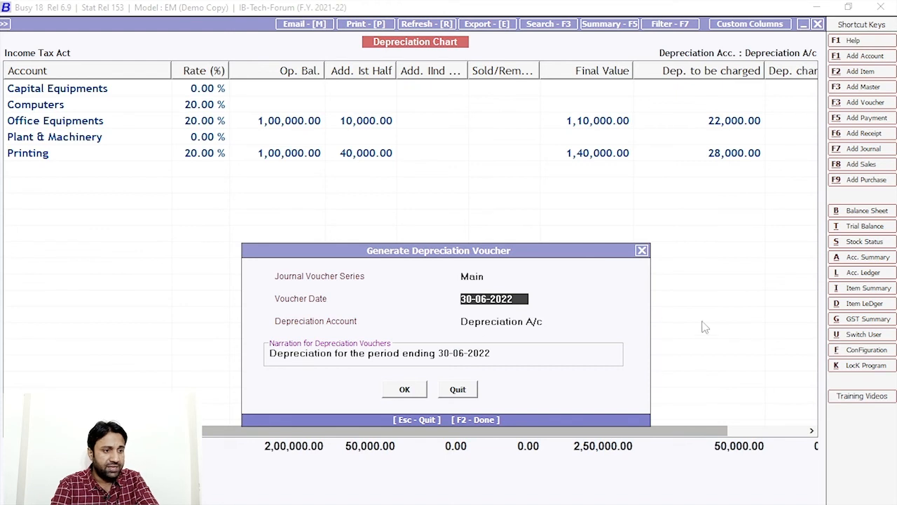
key("BackSpace")
type("7")
key("Right")
key("Right")
key("Right")
key("BackSpace")
type("1")
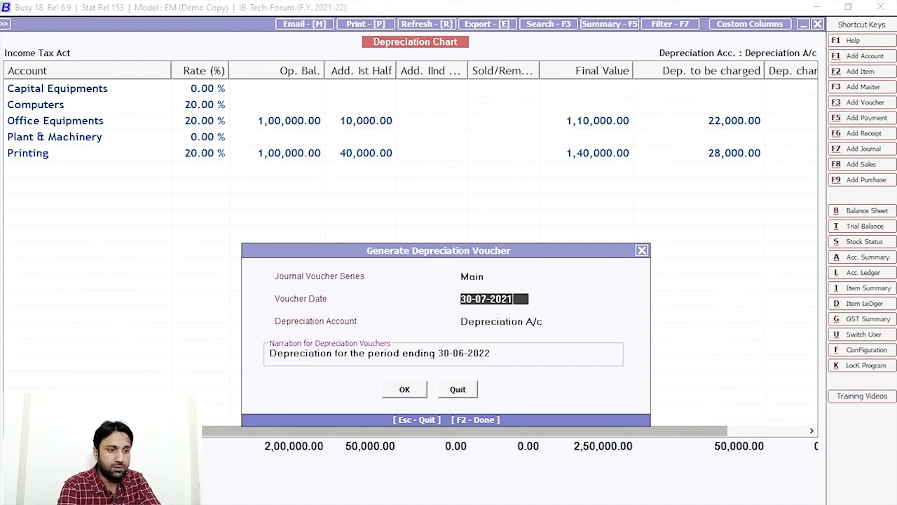
key("Return")
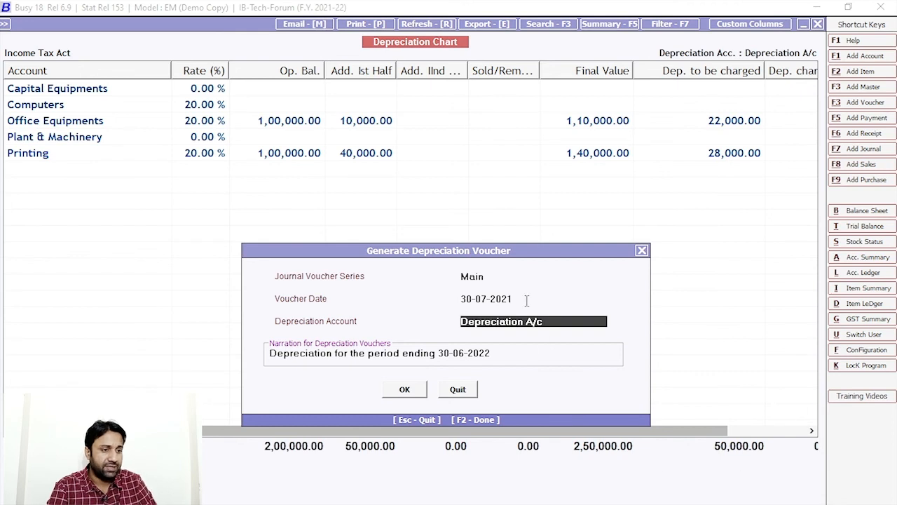
key("Up")
key("ctrl+c")
left_click_drag(500, 354, 440, 350)
key("ctrl+v")
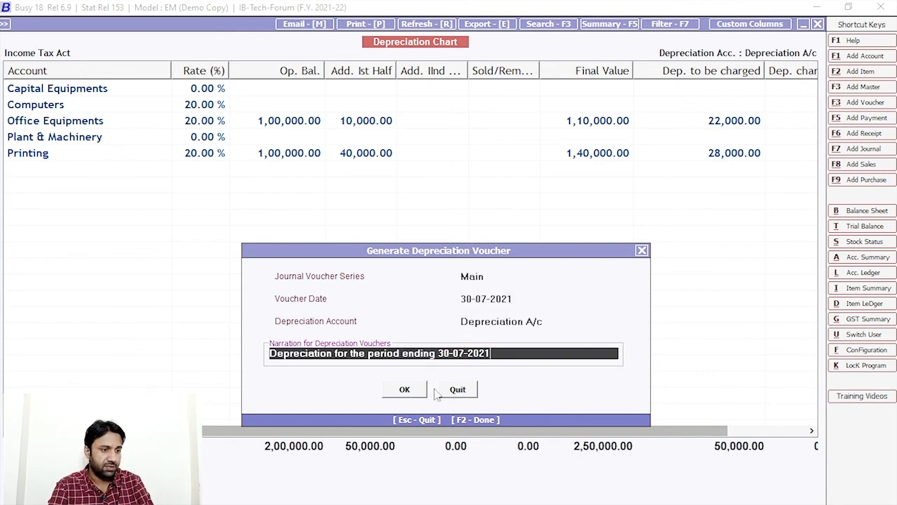
Step: Post the depreciation vouchers for all accounts and close the depreciation chart
left_click(404, 391)
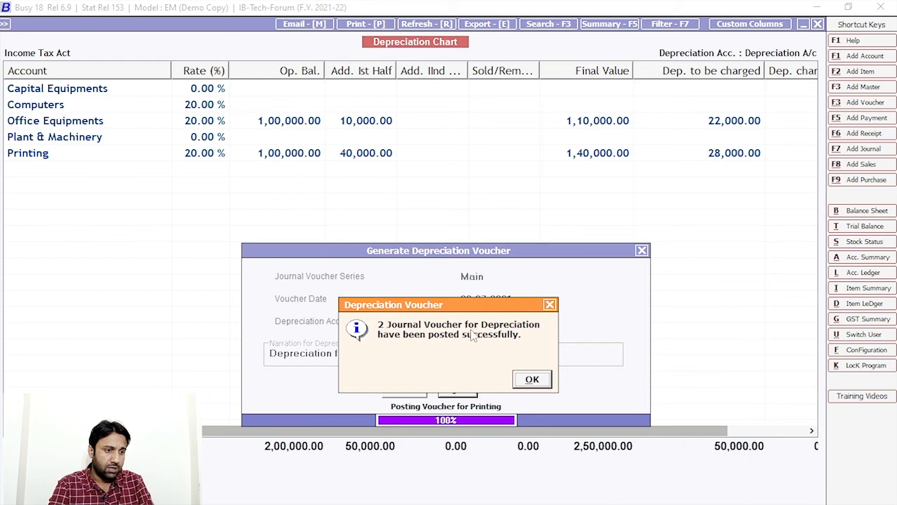
left_click(532, 379)
key("Escape")
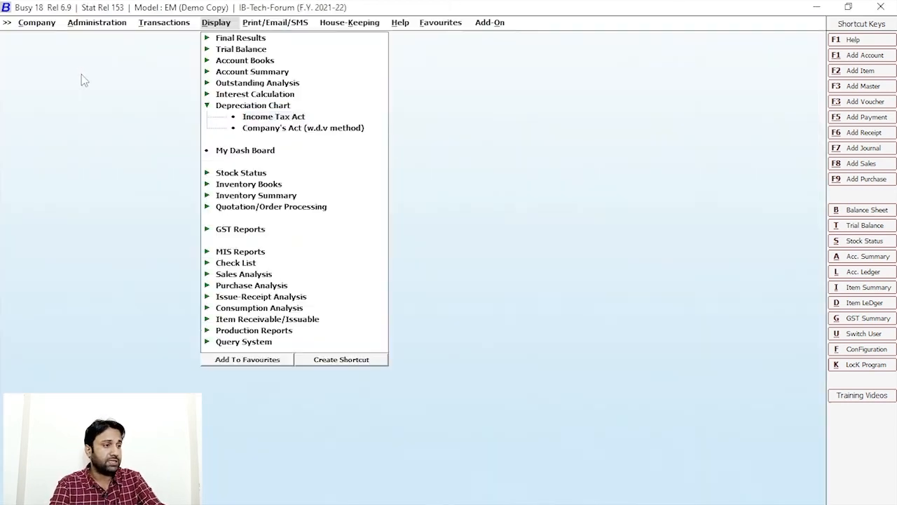
key("Escape")
left_click(167, 23)
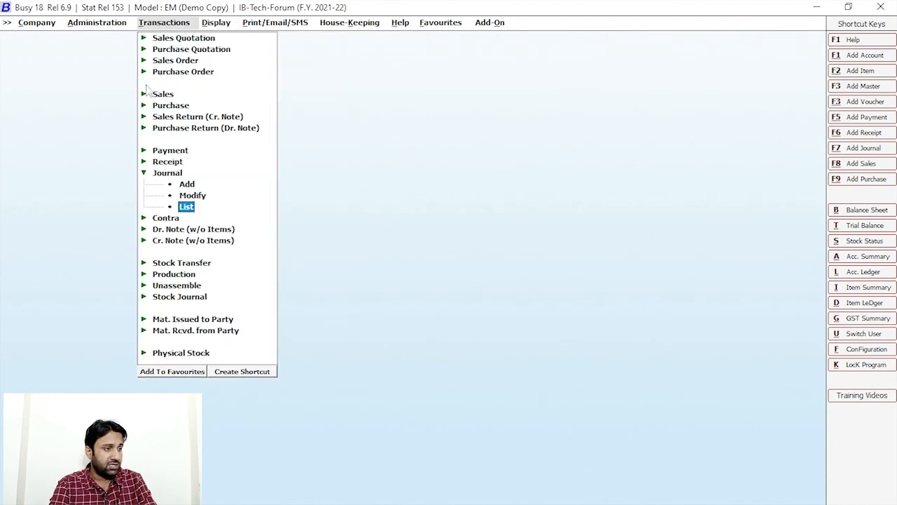
left_click(186, 206)
left_click(370, 375)
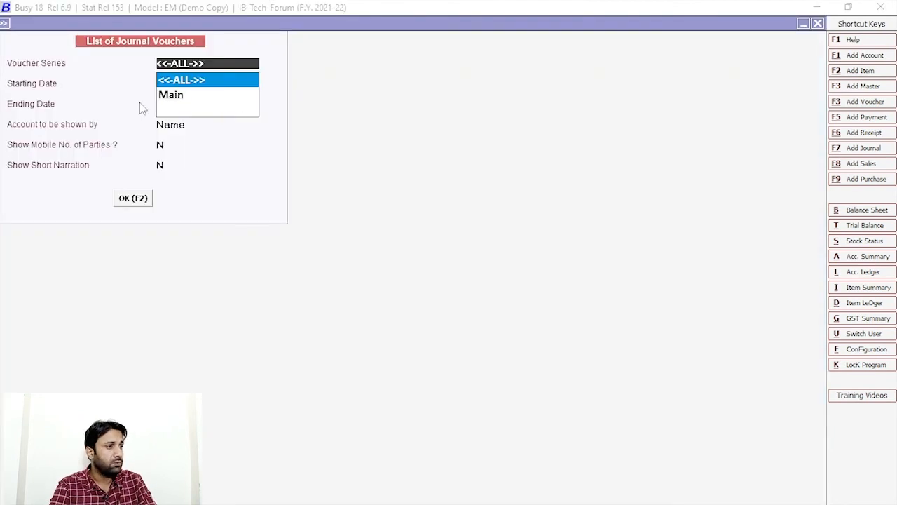
left_click(135, 199)
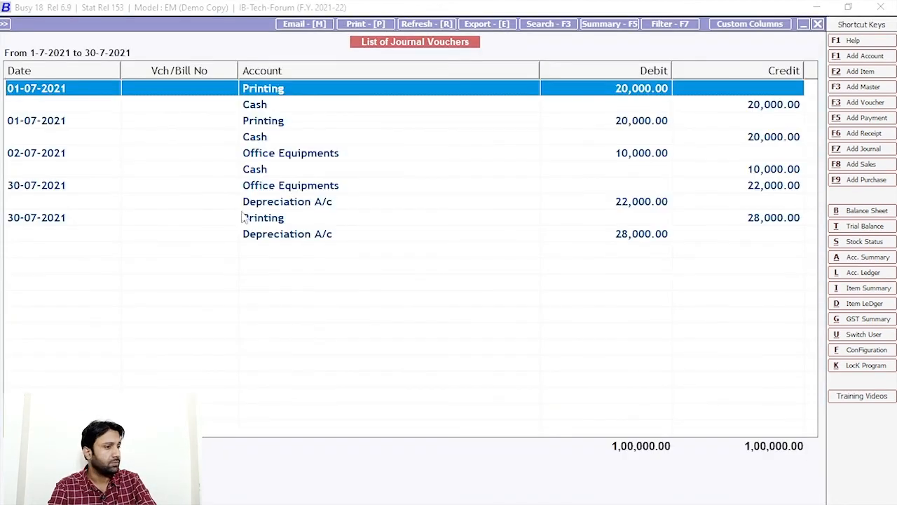
double_click(275, 188)
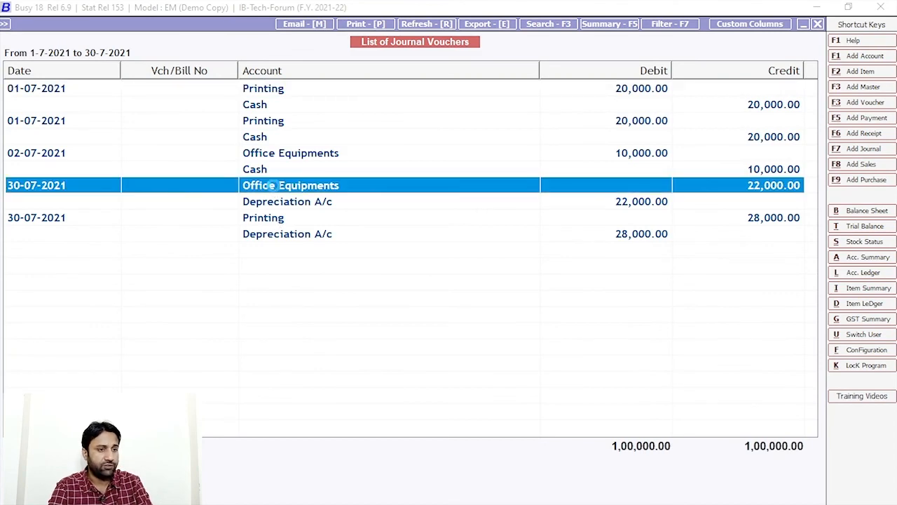
key("Escape")
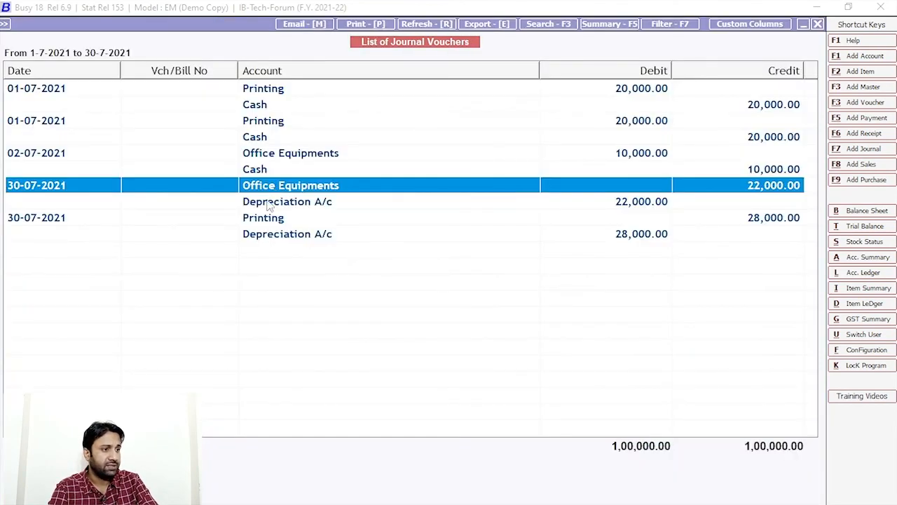
double_click(277, 190)
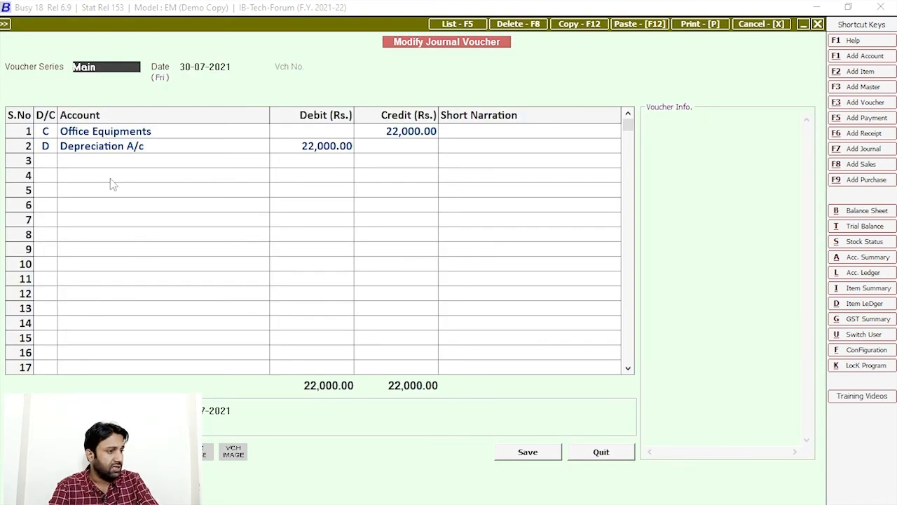
key("Escape")
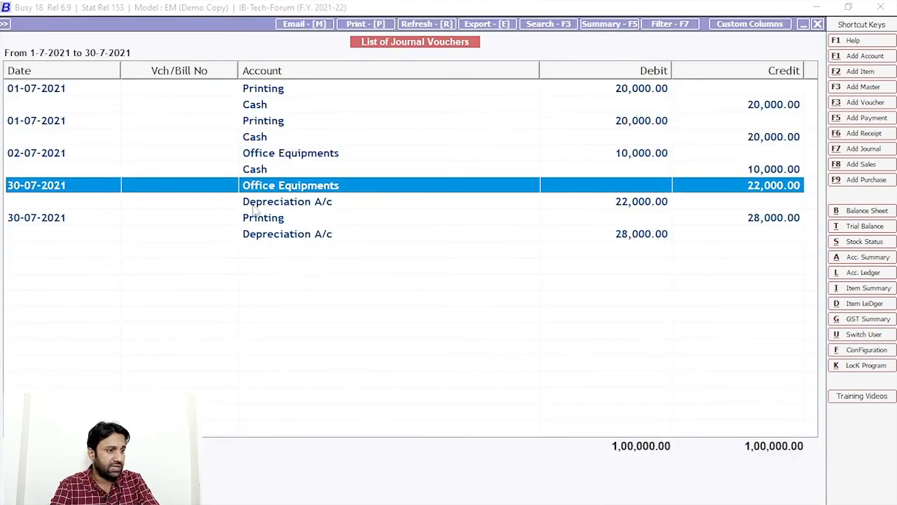
left_click(211, 218)
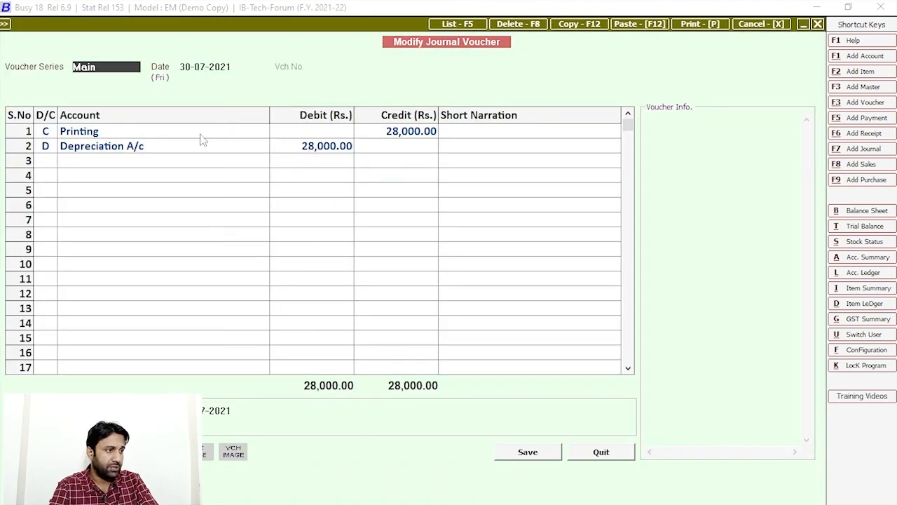
key("Escape")
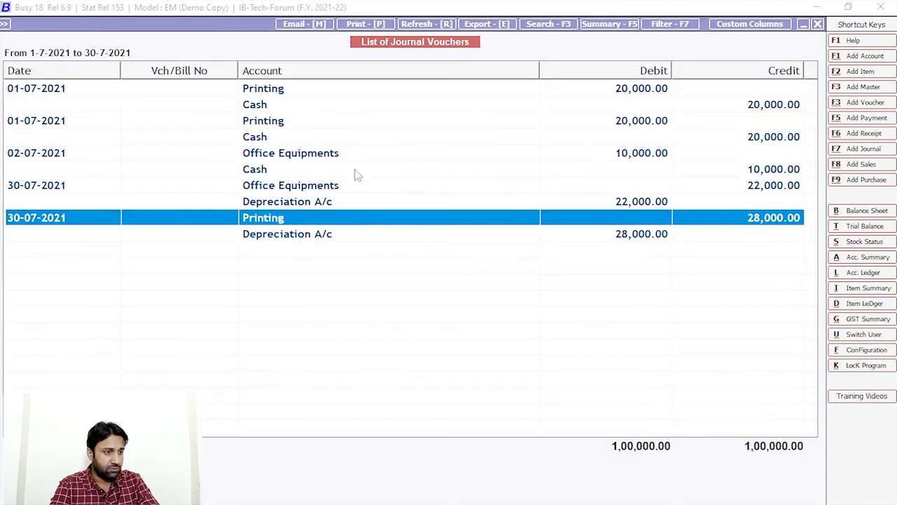
key("Escape")
key("Escape")
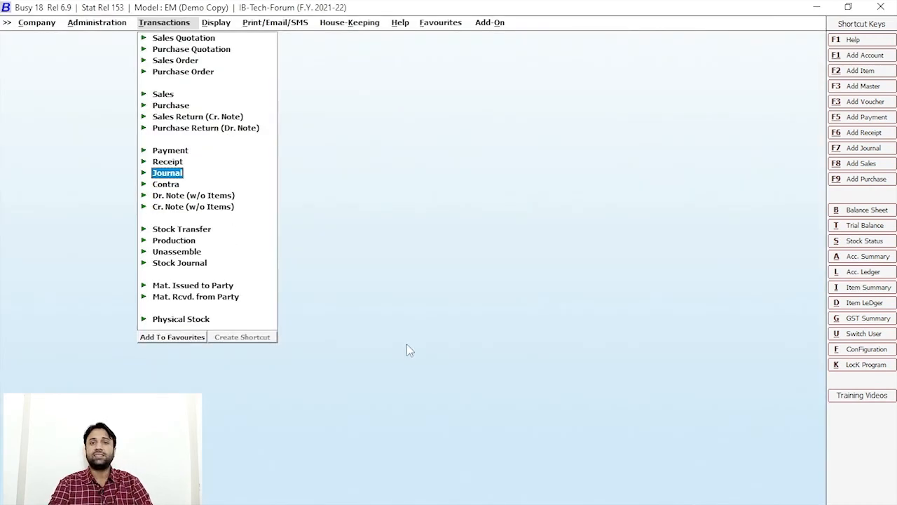